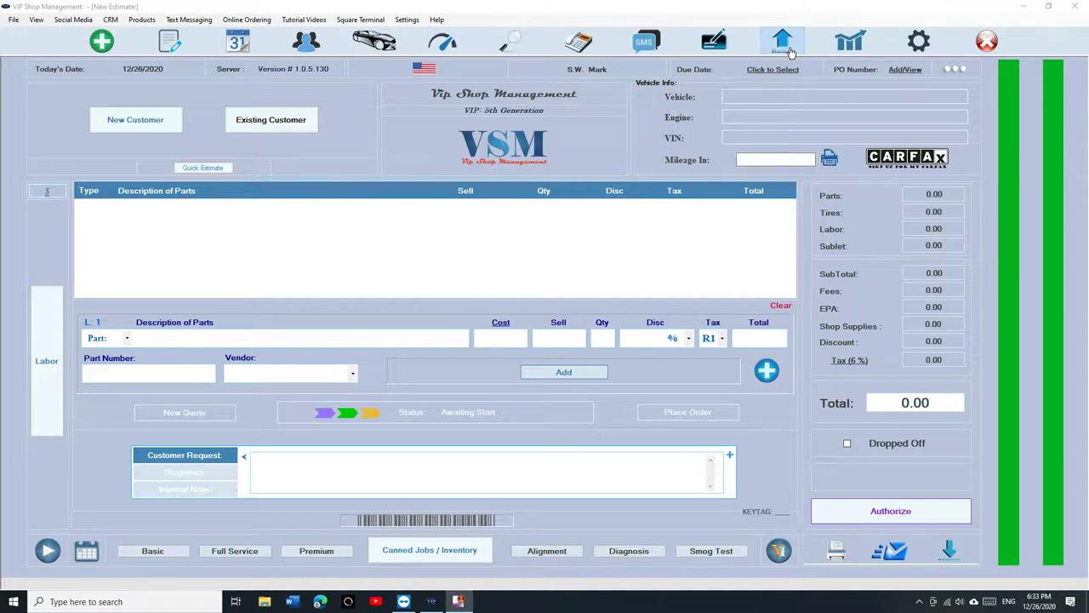
- Back up the shop database to the flash drive twice, letting each processing run finish
{"action": "left_click", "coordinate": [790, 51]}
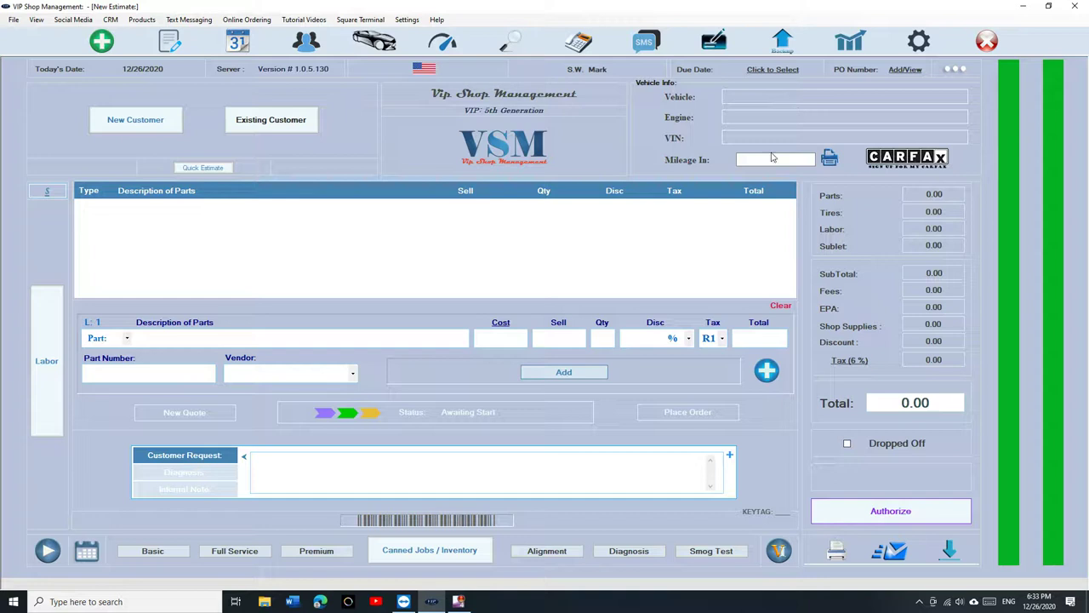
{"action": "left_click", "coordinate": [783, 43]}
- In a maximized File Explorer, check Windows (C:)\VSM holds backup and Production folders
{"action": "left_click", "coordinate": [273, 603]}
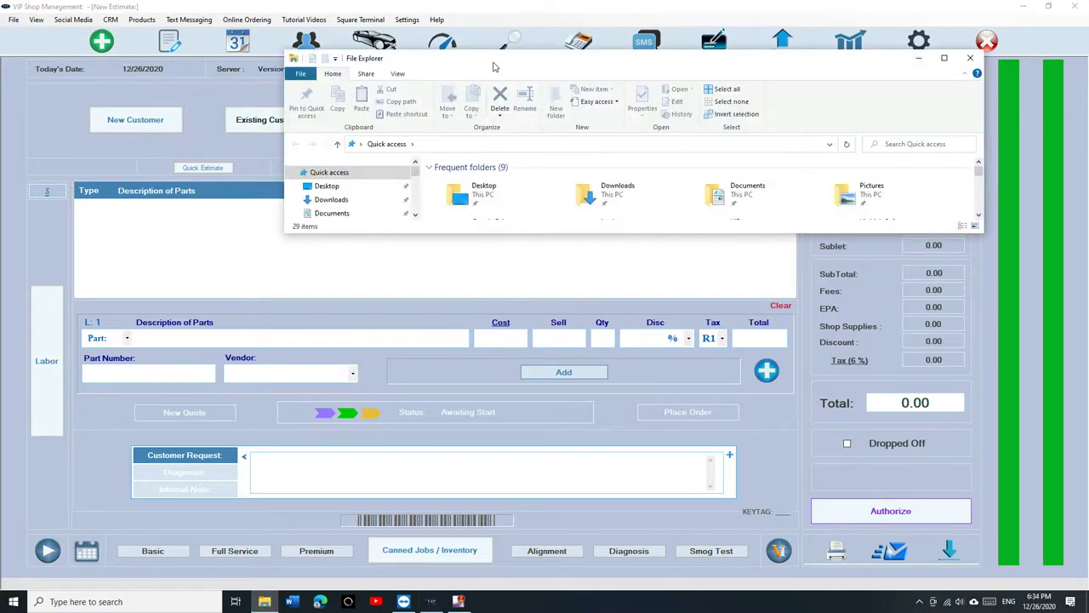
{"action": "double_click", "coordinate": [495, 63]}
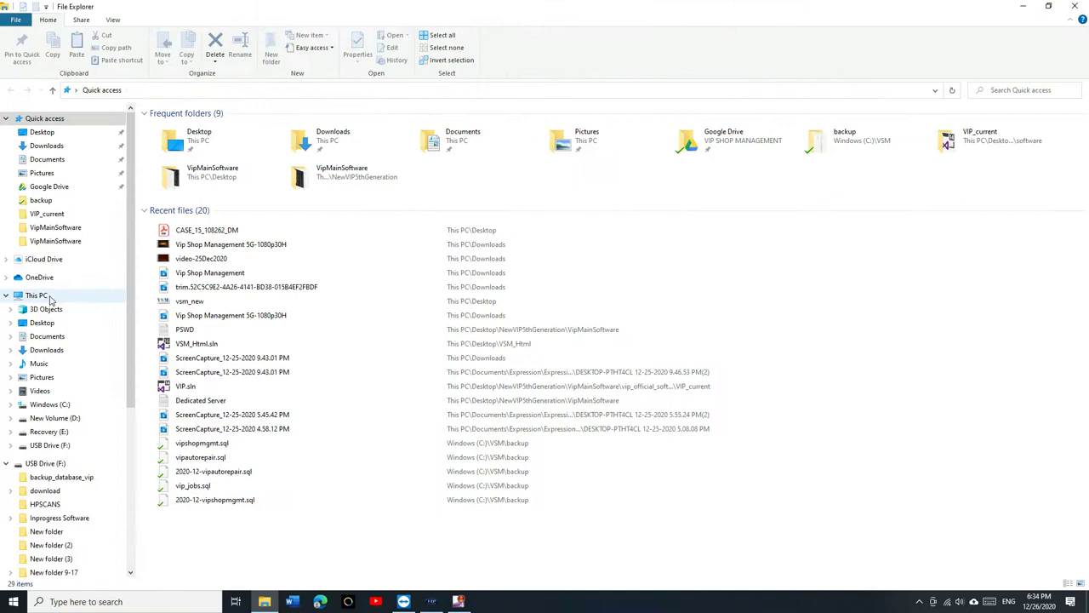
{"action": "left_click", "coordinate": [50, 297]}
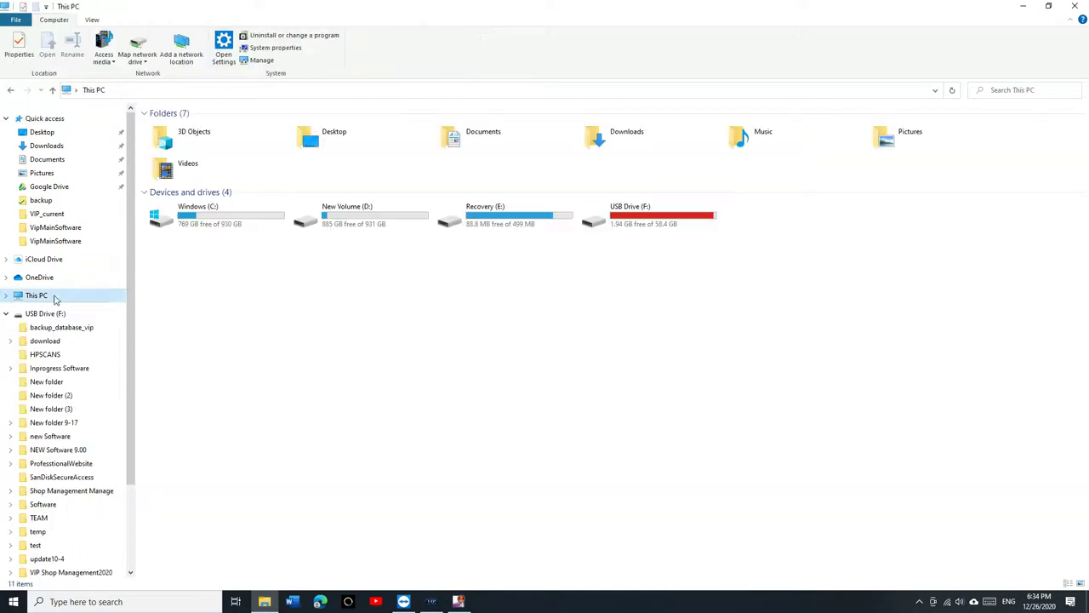
{"action": "double_click", "coordinate": [195, 226]}
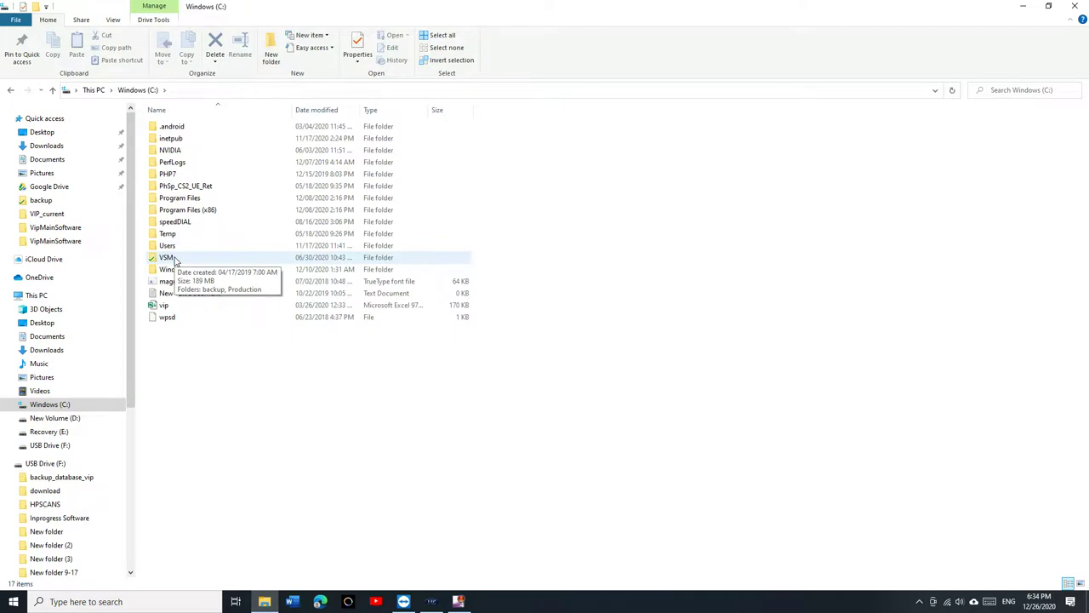
{"action": "double_click", "coordinate": [168, 258]}
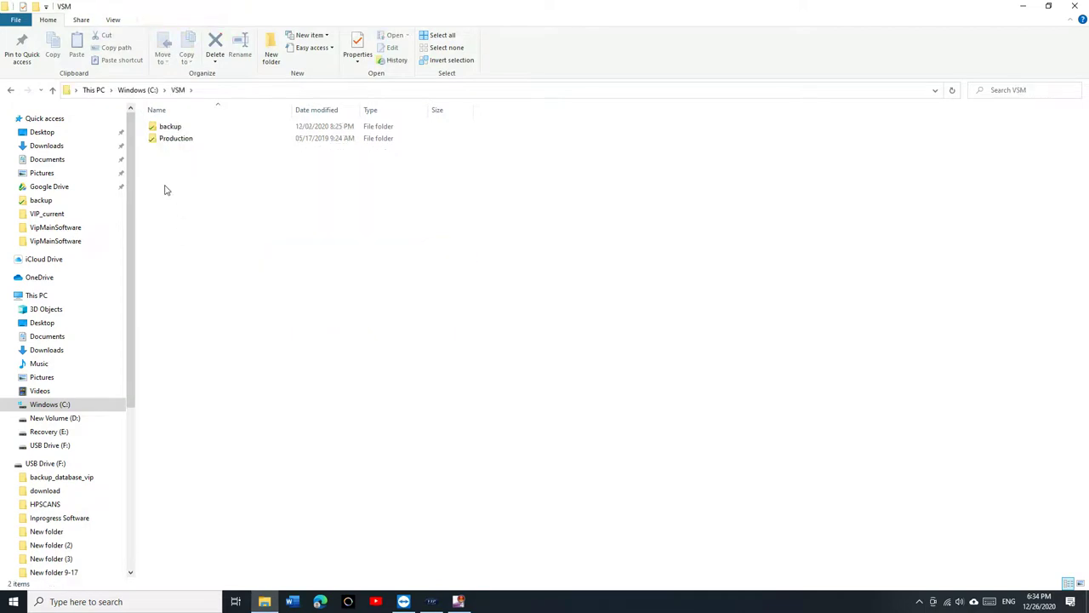
{"action": "left_click", "coordinate": [10, 89]}
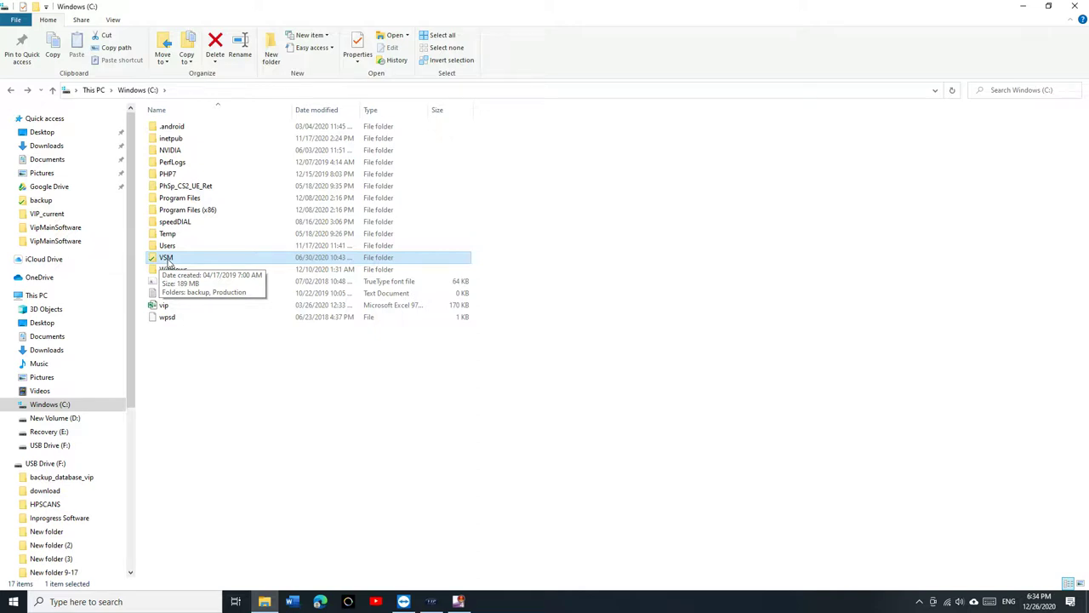
- Close Explorer and VIP Shop Management, then launch the MySQL 5.7 client and minimize it
{"action": "left_click", "coordinate": [1077, 7]}
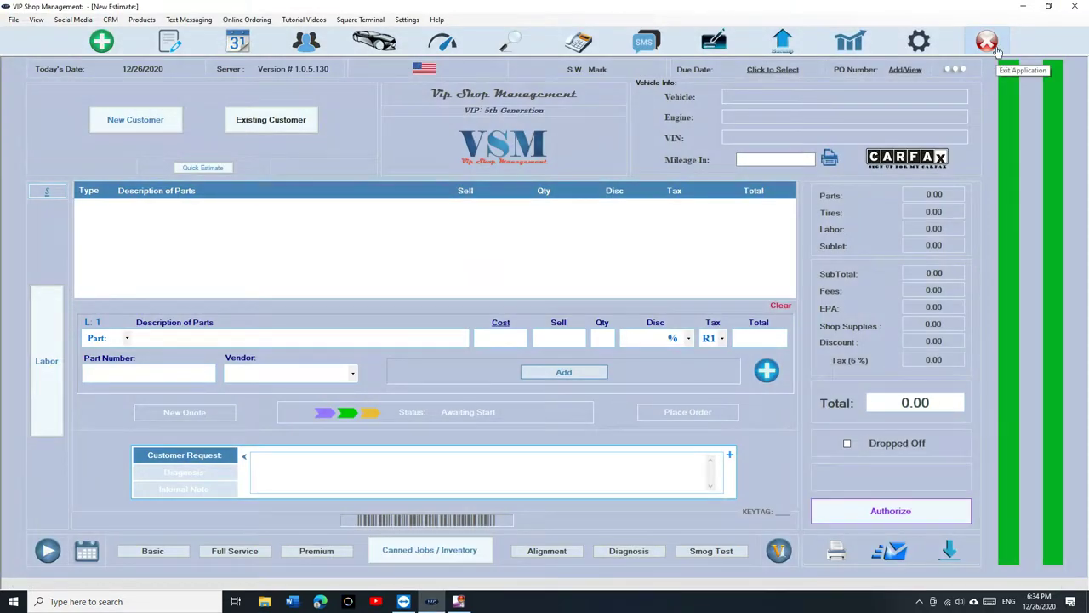
{"action": "left_click", "coordinate": [997, 51]}
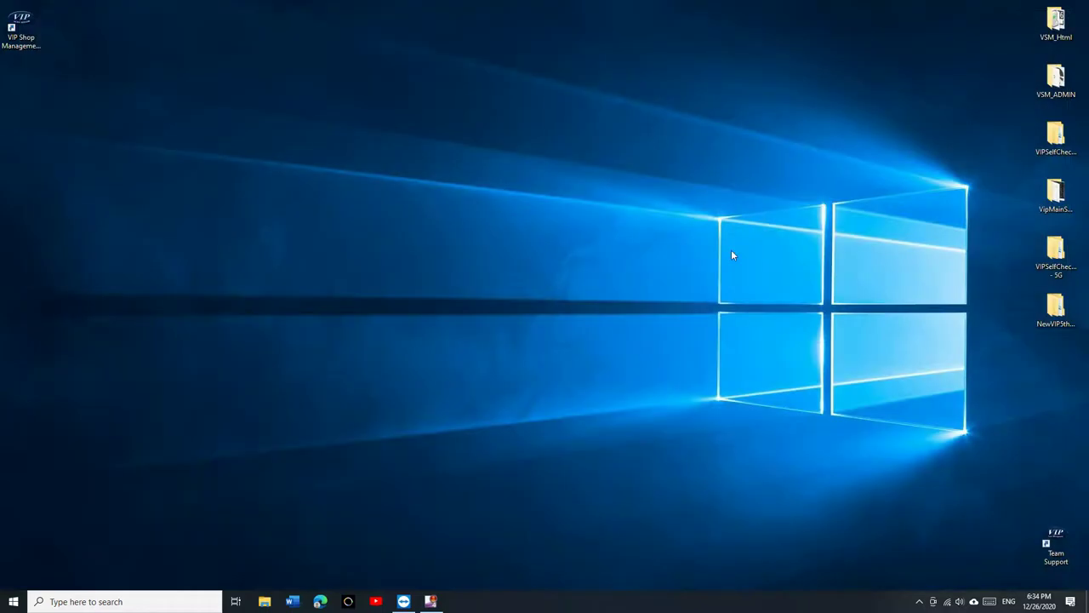
{"action": "left_click", "coordinate": [134, 606]}
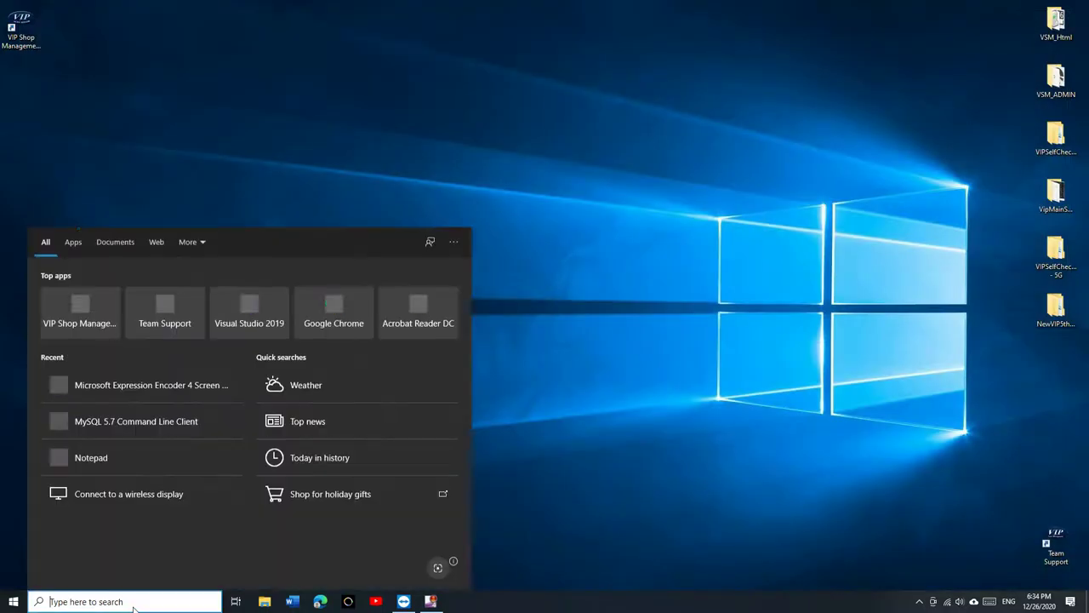
{"action": "type", "text": "my"}
{"action": "key", "text": "Return"}
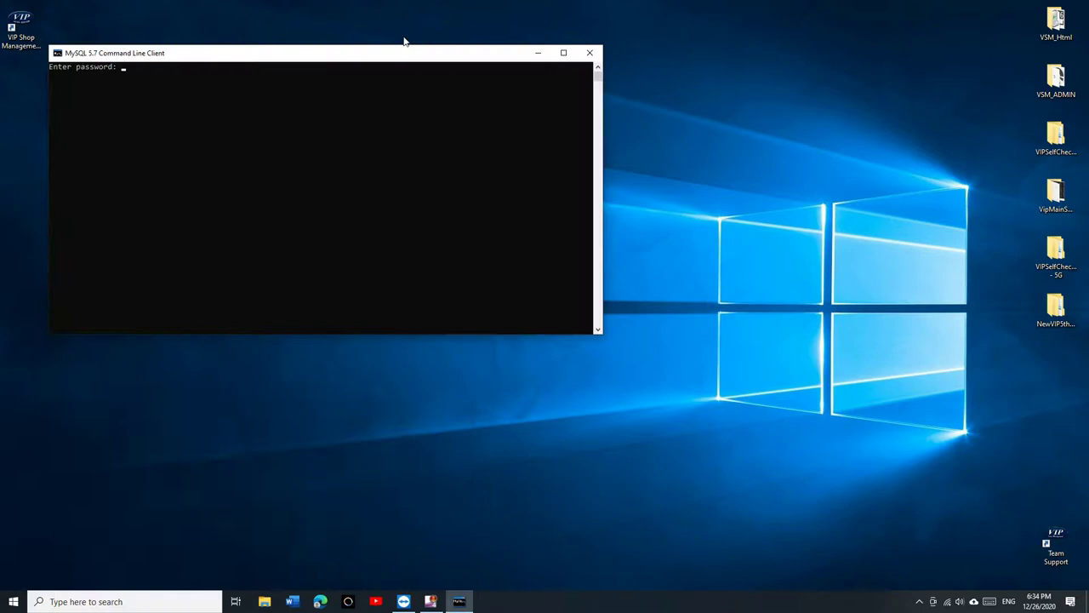
{"action": "left_click_drag", "start_coordinate": [406, 66], "coordinate": [857, 66]}
{"action": "left_click_drag", "start_coordinate": [519, 56], "coordinate": [817, 79]}
{"action": "left_click", "coordinate": [835, 77]}
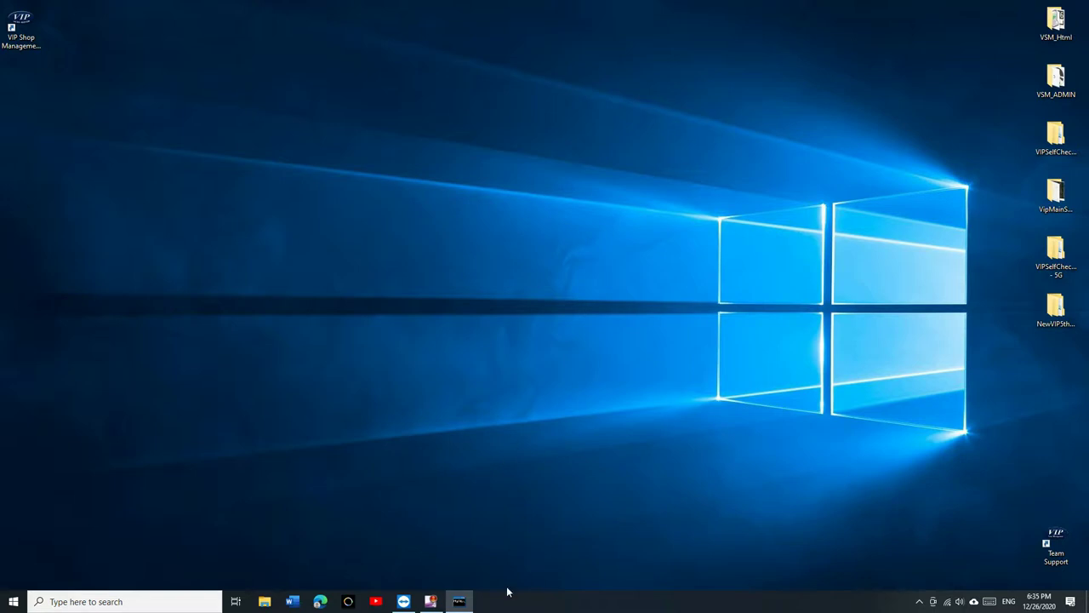
- Search the web for vip shop management and open its Downloads page
{"action": "left_click", "coordinate": [321, 602]}
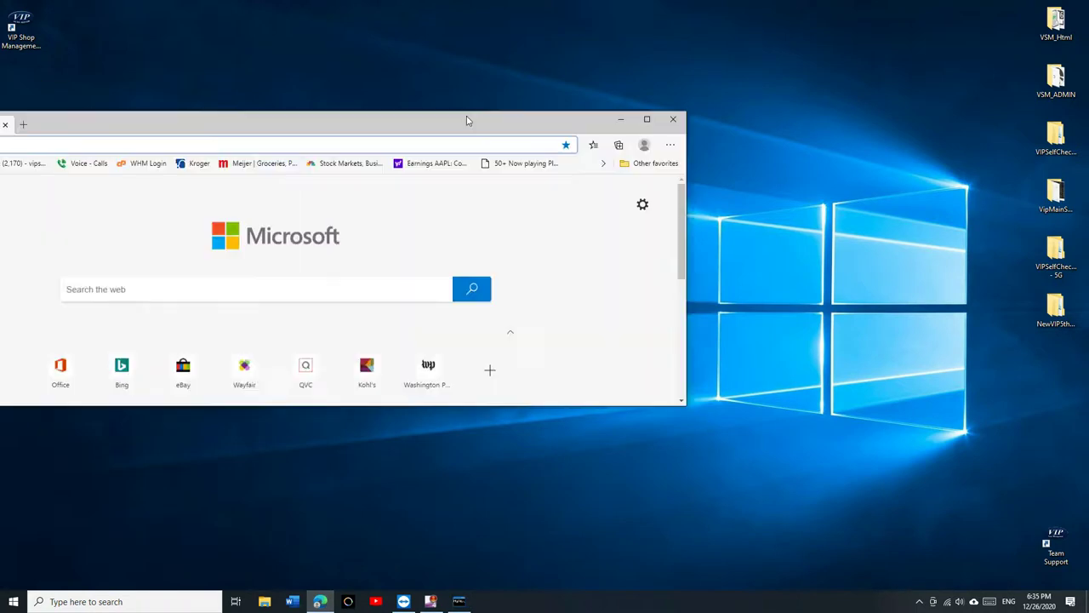
{"action": "type", "text": "vip shop management"}
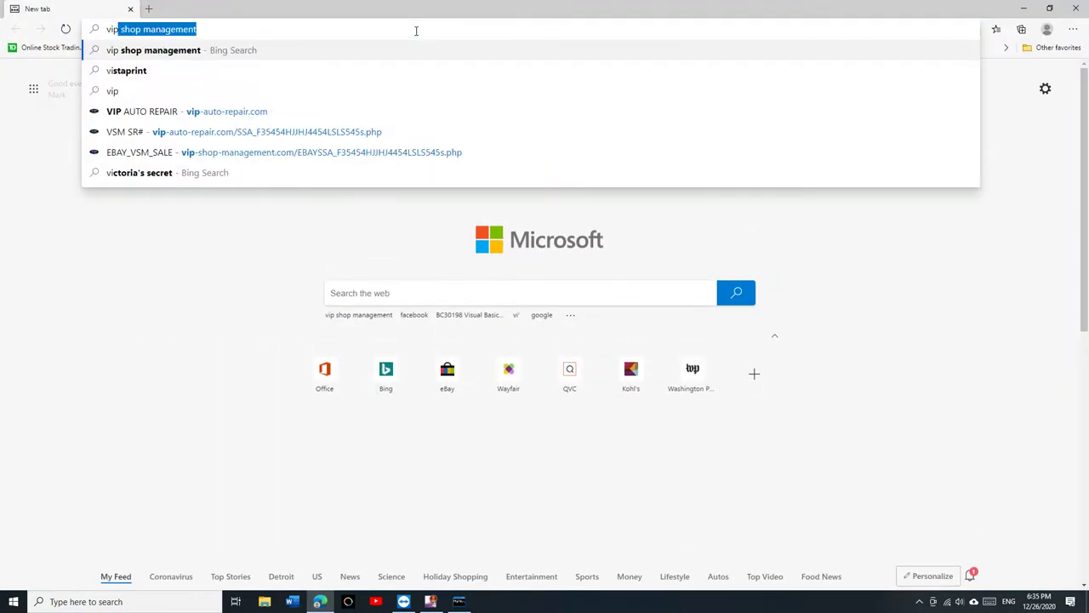
{"action": "key", "text": "Return"}
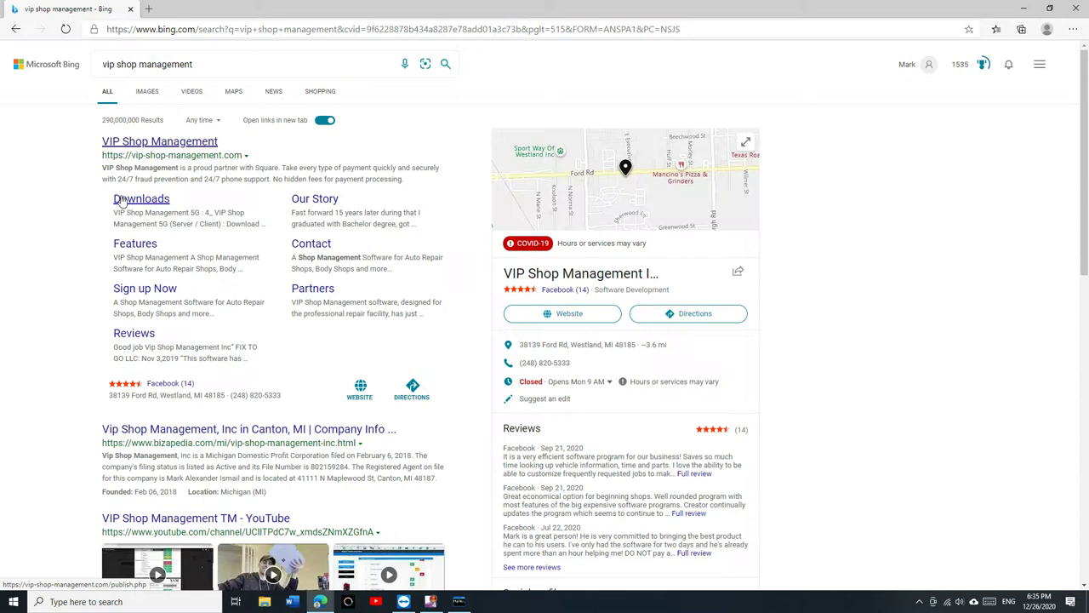
{"action": "left_click", "coordinate": [123, 200]}
- Review the prerequisites, then download and open the VIP Shop Management 5G (Server / Client) installer
{"action": "scroll", "coordinate": [531, 200], "scroll_direction": "down", "scroll_amount": 6}
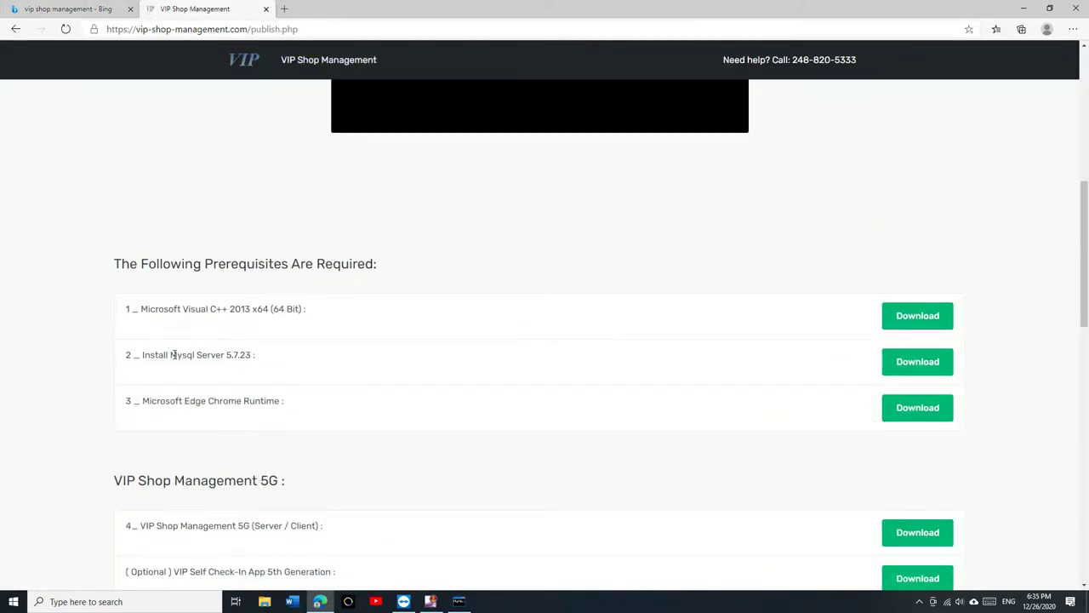
{"action": "left_click_drag", "start_coordinate": [140, 309], "coordinate": [323, 311]}
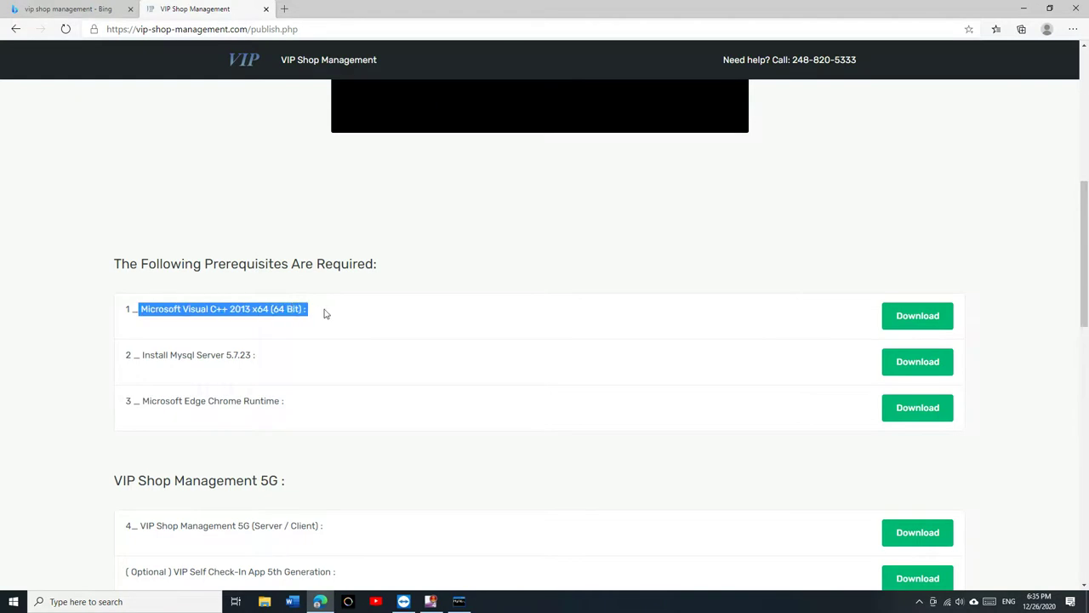
{"action": "left_click_drag", "start_coordinate": [139, 352], "coordinate": [248, 355]}
{"action": "left_click_drag", "start_coordinate": [150, 400], "coordinate": [184, 400]}
{"action": "scroll", "coordinate": [504, 310], "scroll_direction": "up", "scroll_amount": 5}
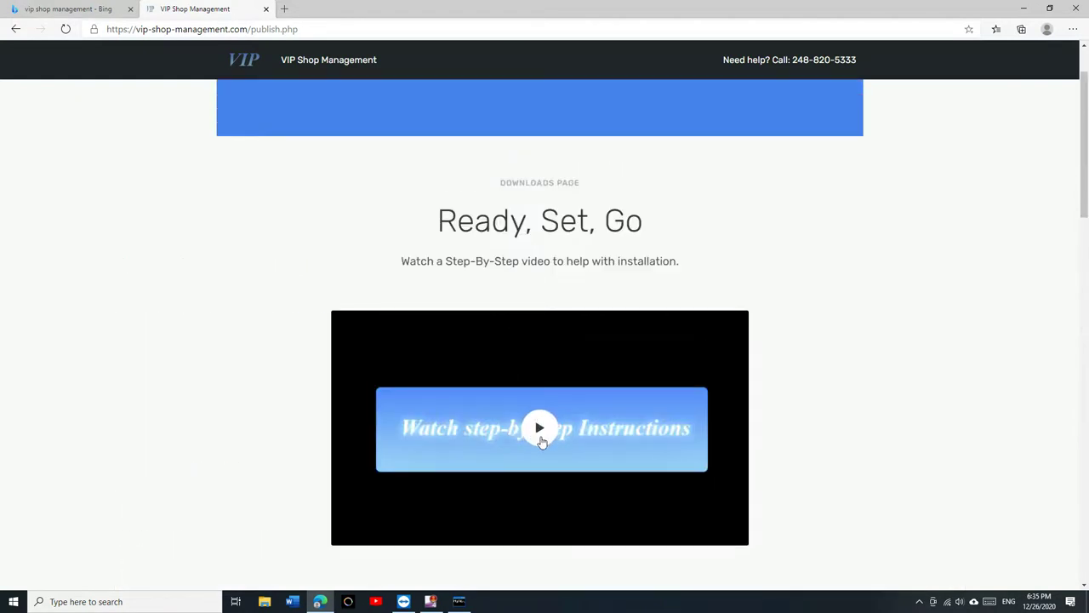
{"action": "scroll", "coordinate": [541, 442], "scroll_direction": "down", "scroll_amount": 5}
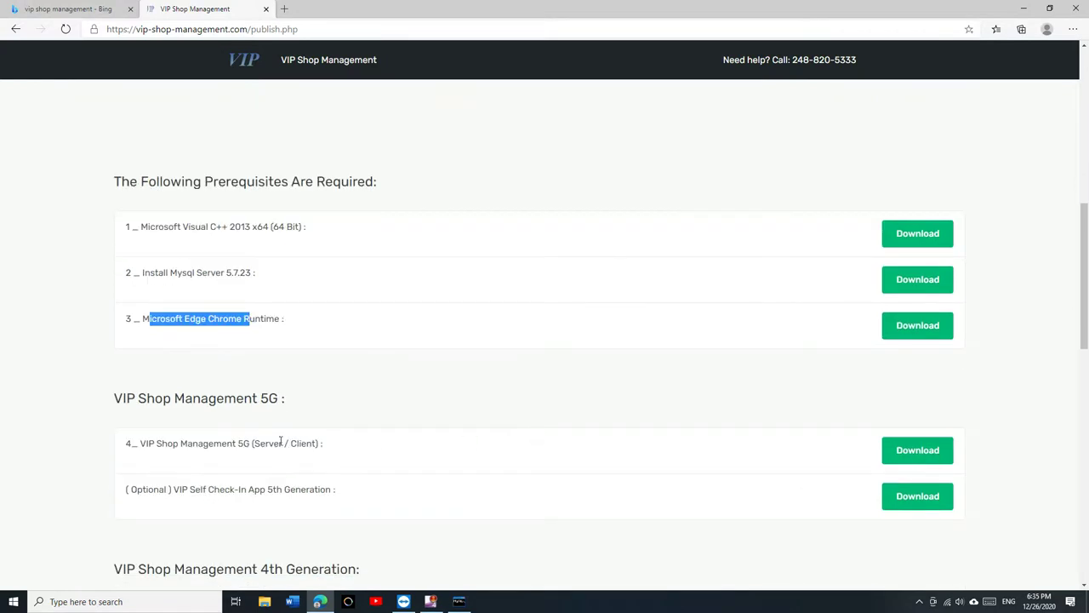
{"action": "left_click_drag", "start_coordinate": [180, 443], "coordinate": [316, 443]}
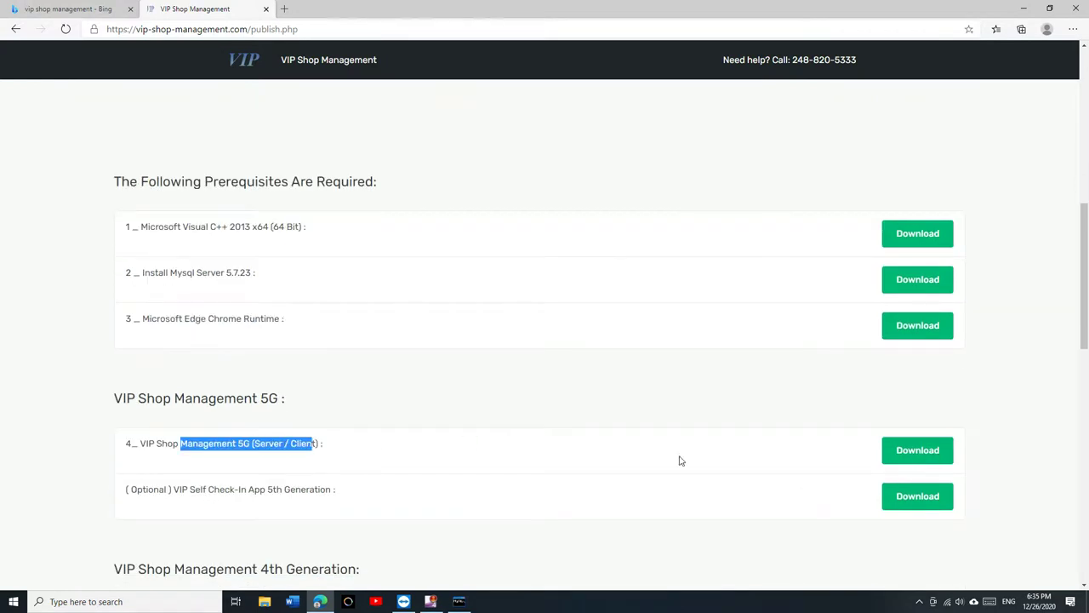
{"action": "left_click", "coordinate": [903, 457]}
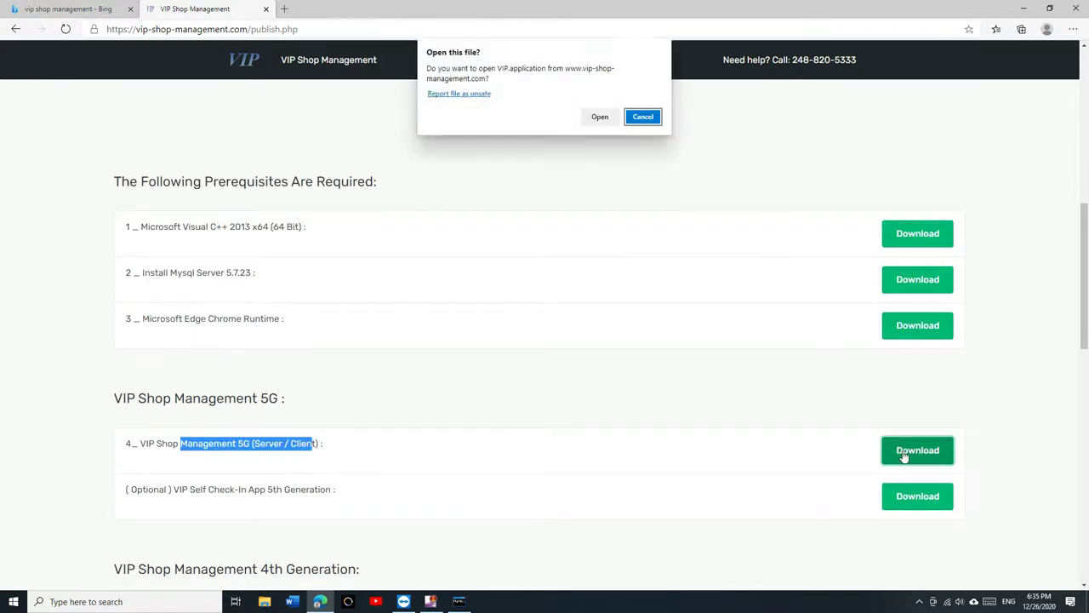
{"action": "left_click", "coordinate": [597, 117]}
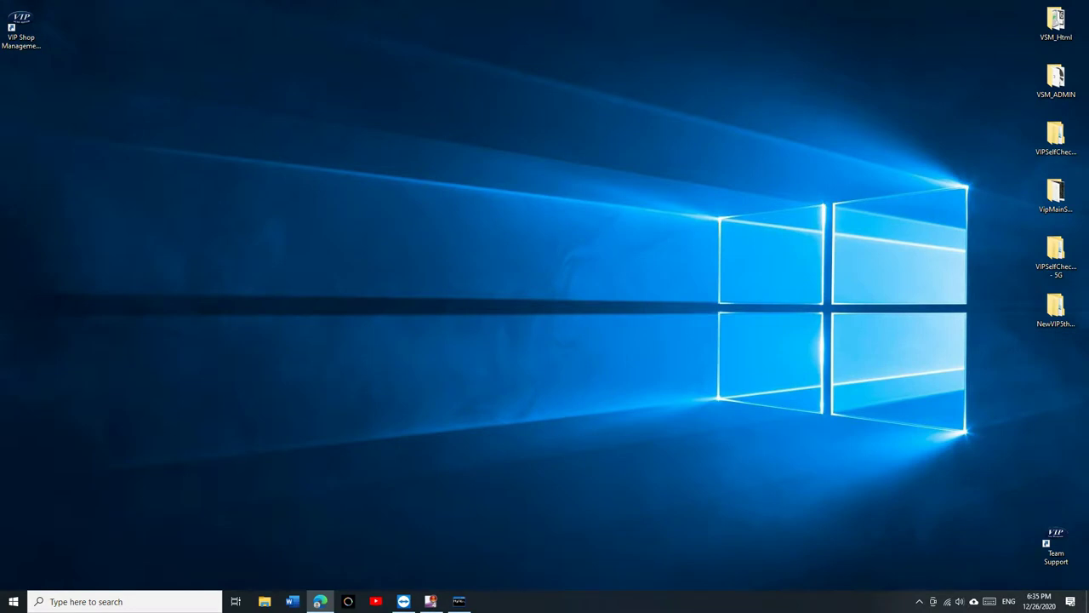
- Accept the VIP Shop Management 5G Terms of Service and select Server Installation
{"action": "left_click", "coordinate": [22, 30]}
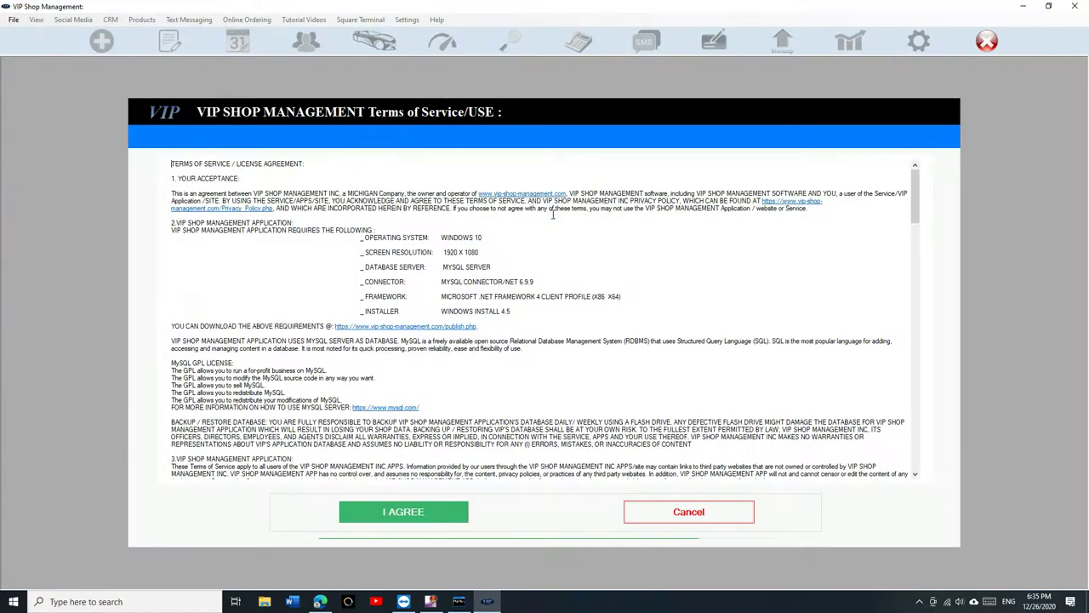
{"action": "left_click", "coordinate": [441, 510]}
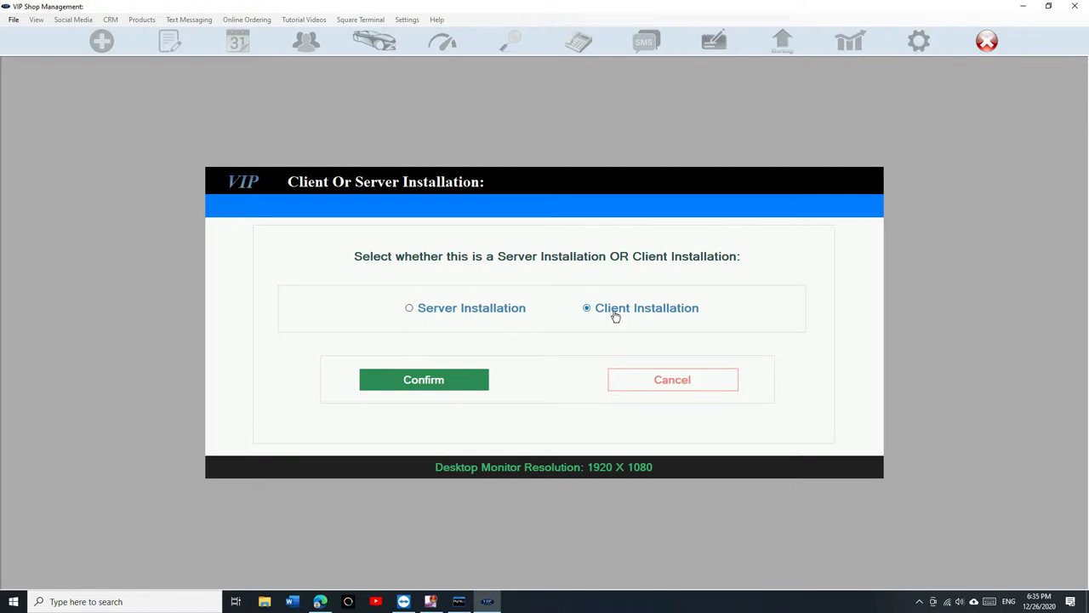
{"action": "left_click", "coordinate": [481, 313]}
- Confirm the server installation and check the MySQL Server 5.7.23 prerequisite on the downloads page
{"action": "left_click", "coordinate": [432, 391]}
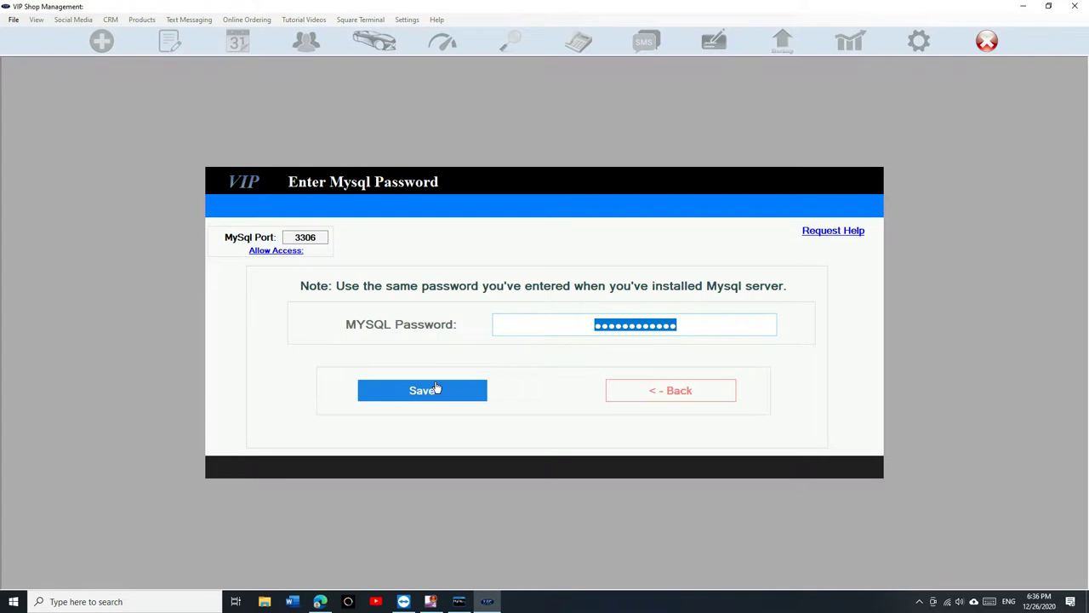
{"action": "left_click", "coordinate": [436, 388]}
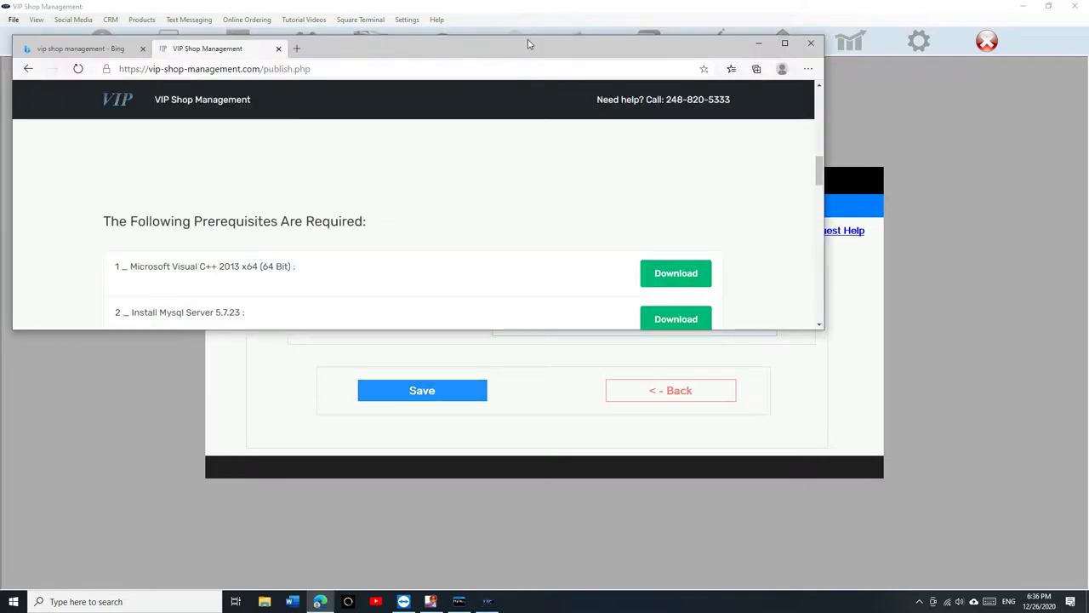
{"action": "double_click", "coordinate": [527, 44]}
{"action": "left_click_drag", "start_coordinate": [143, 272], "coordinate": [278, 277]}
{"action": "left_click", "coordinate": [200, 241]}
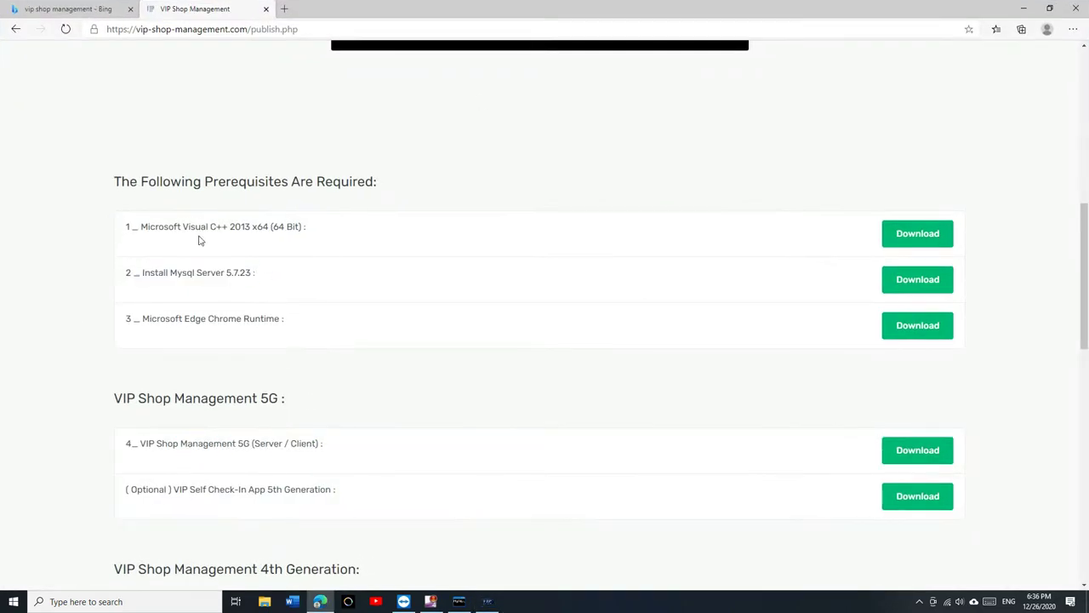
{"action": "left_click_drag", "start_coordinate": [200, 241], "coordinate": [217, 284]}
{"action": "left_click", "coordinate": [218, 286]}
- Save the MySQL password on port 3306 and continue to first-time database creation
{"action": "key", "text": "alt+Tab"}
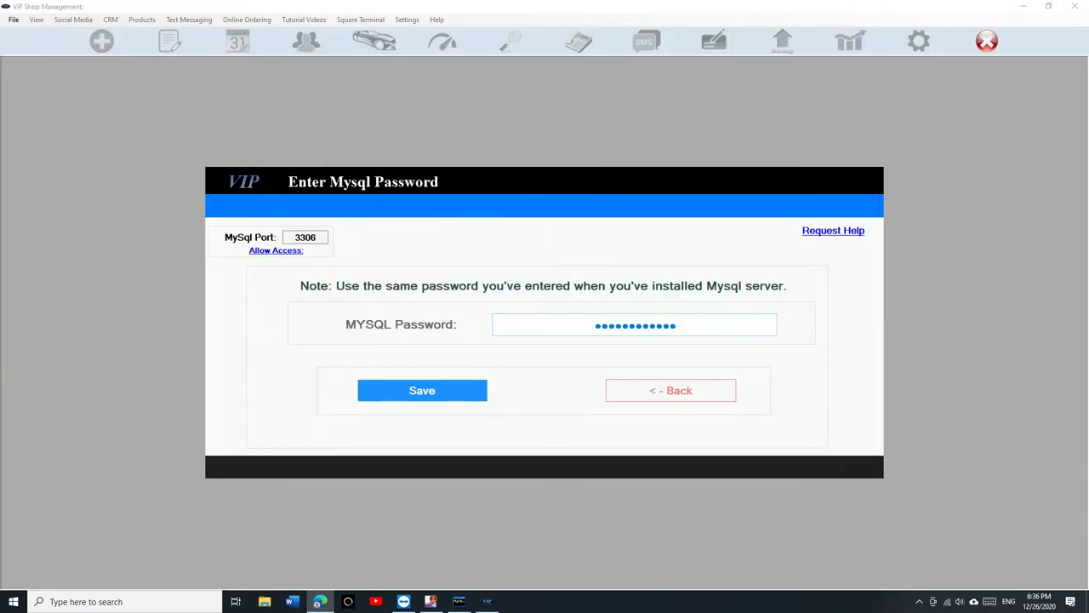
{"action": "left_click", "coordinate": [446, 394]}
{"action": "left_click", "coordinate": [446, 392]}
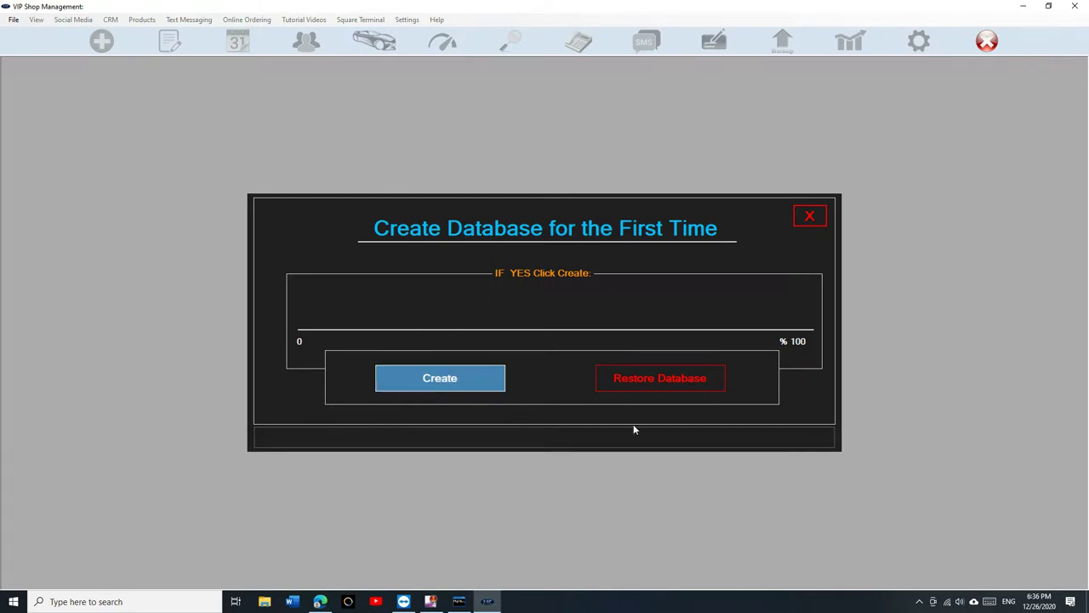
- Restore the existing database from the flash drive backup, confirming the Are you Sure prompt
{"action": "left_click", "coordinate": [690, 387]}
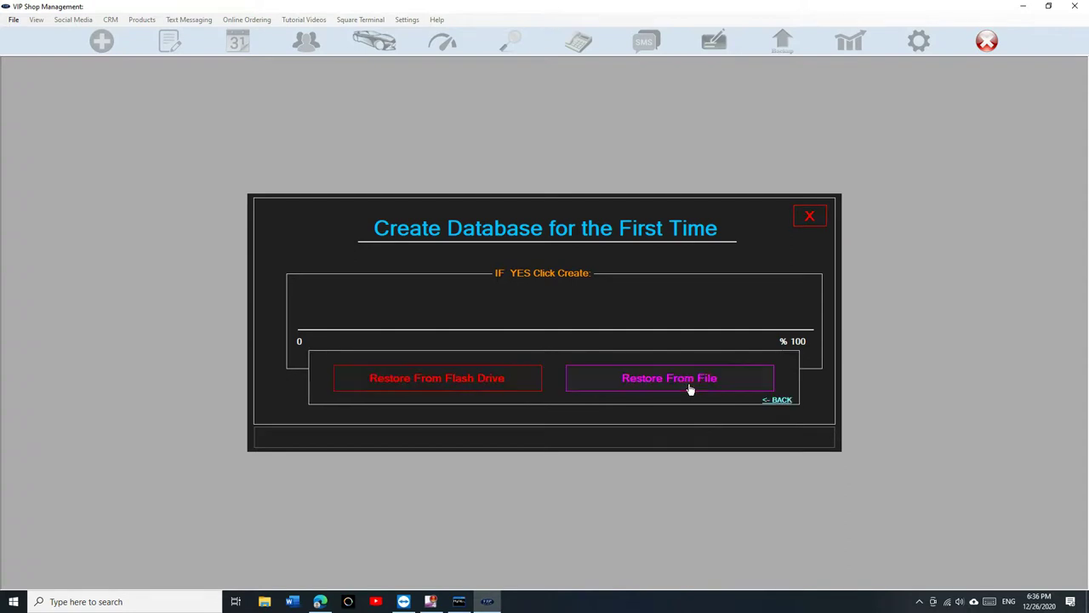
{"action": "left_click", "coordinate": [477, 388]}
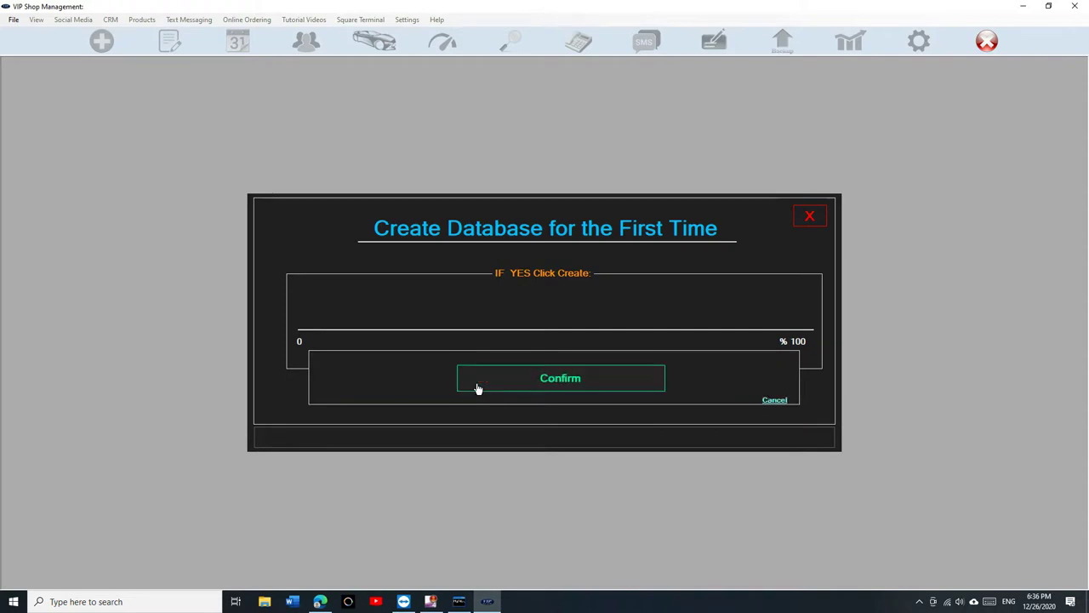
{"action": "left_click", "coordinate": [546, 382]}
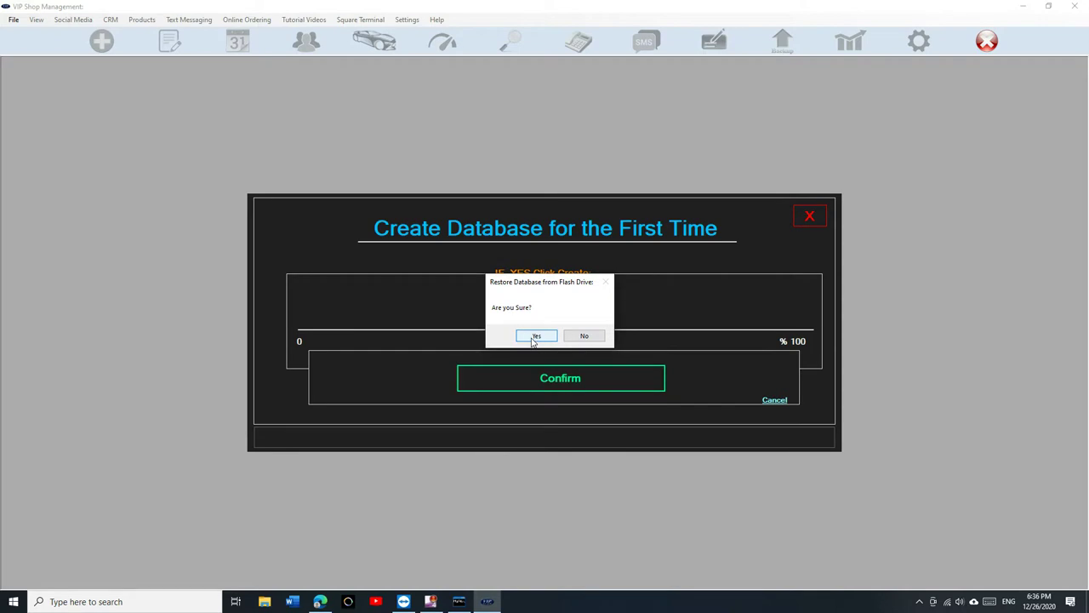
{"action": "left_click", "coordinate": [535, 337]}
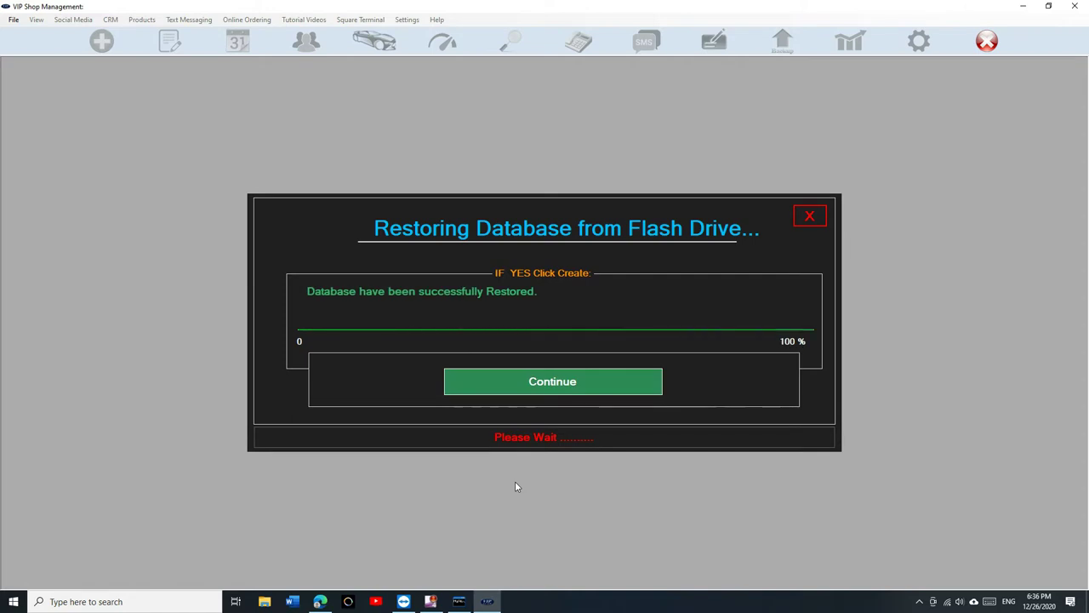
- Save the restored country and shop information, and move past the Gmail account setup
{"action": "left_click", "coordinate": [563, 387]}
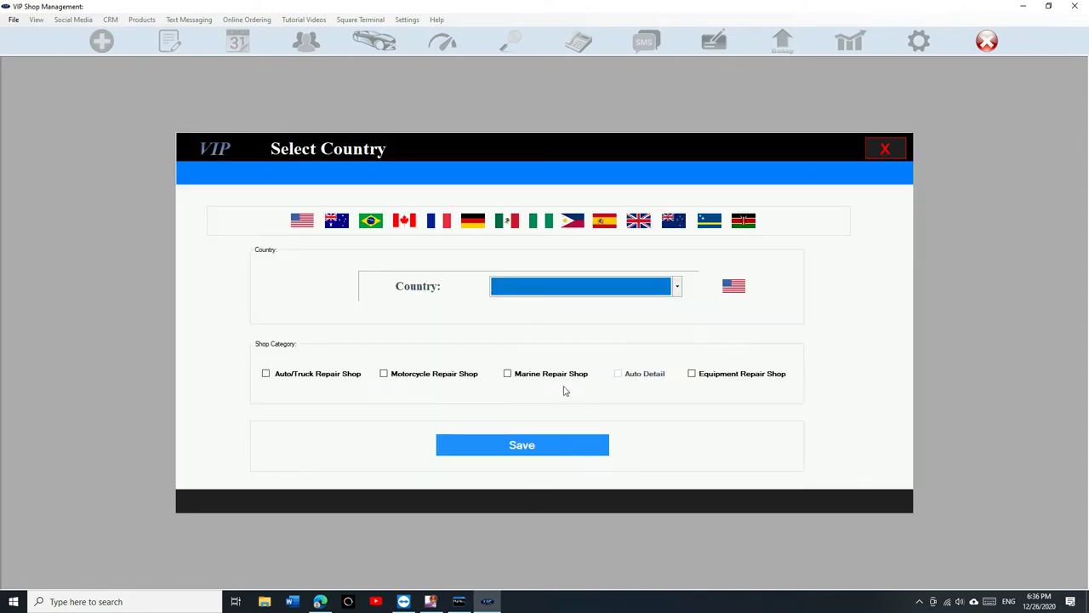
{"action": "left_click", "coordinate": [542, 445]}
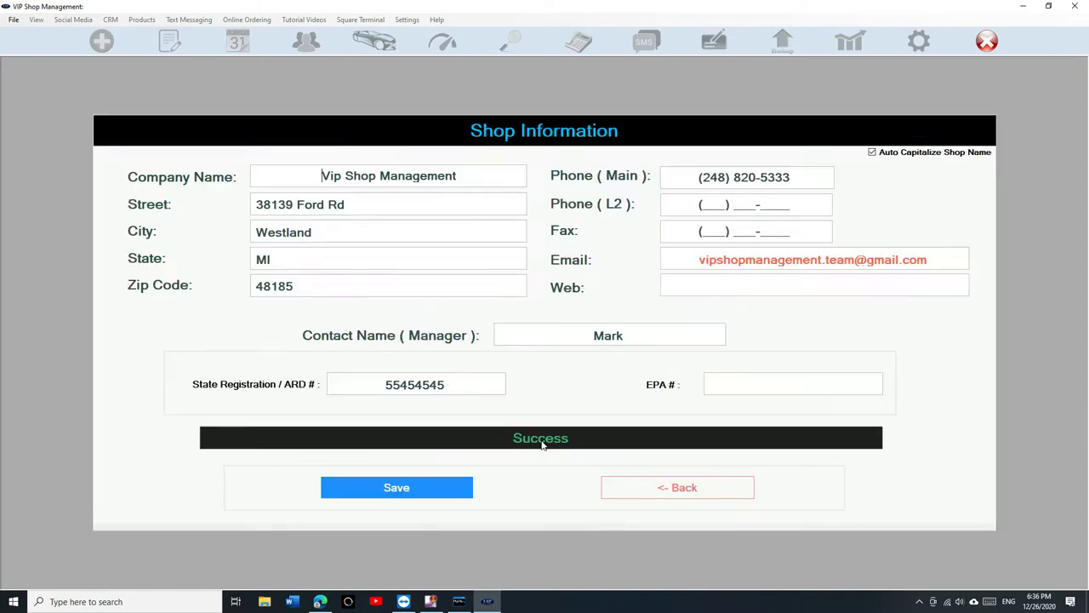
{"action": "left_click", "coordinate": [460, 488]}
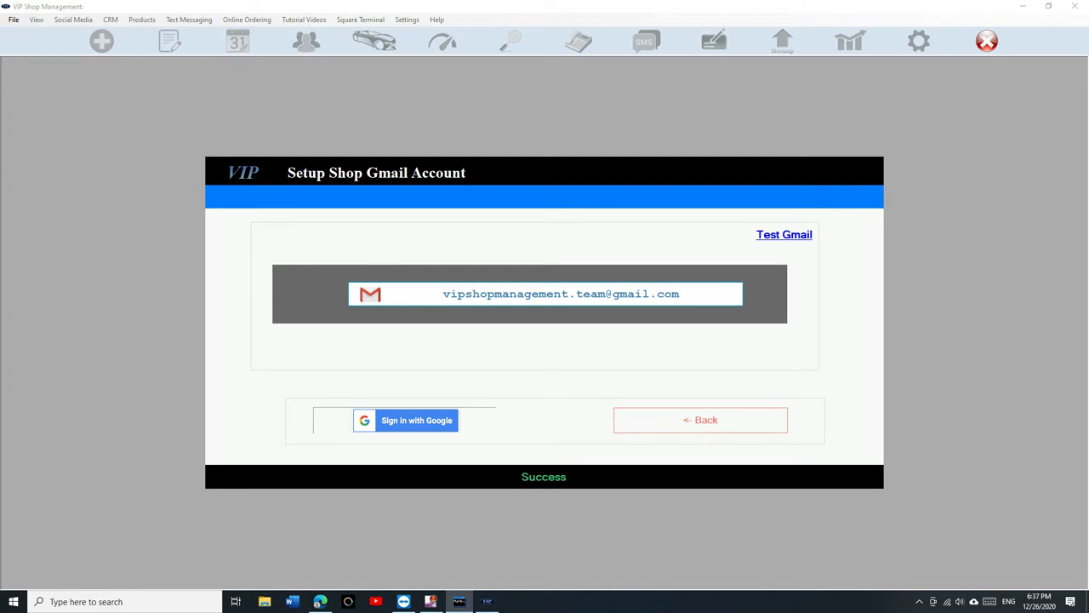
{"action": "left_click", "coordinate": [1075, 5]}
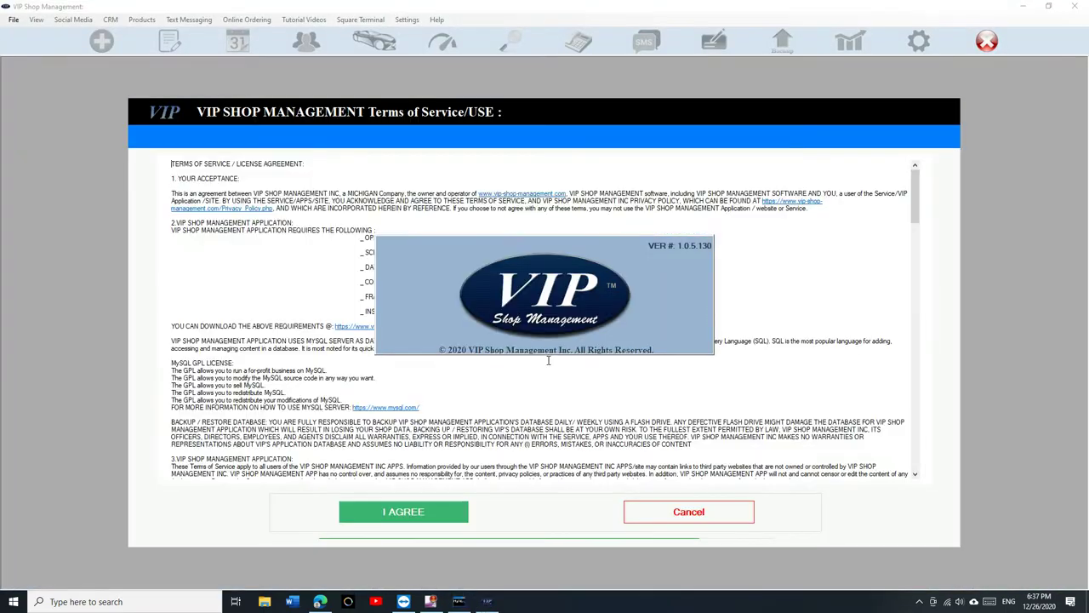
- Accept the terms again, confirm Server Installation, and save the MySQL password to reach database creation
{"action": "left_click", "coordinate": [378, 516]}
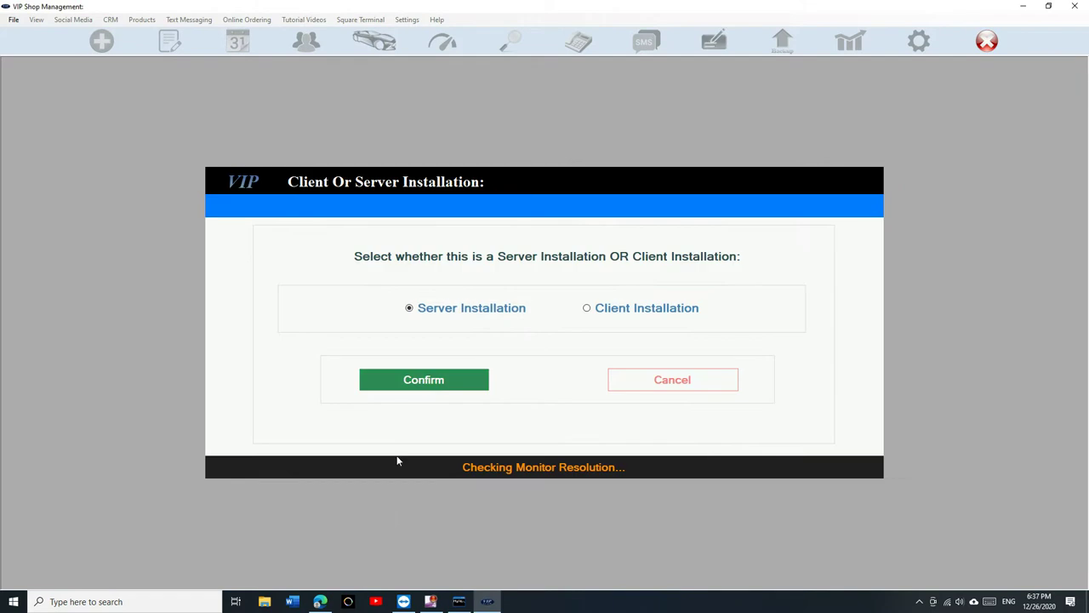
{"action": "left_click", "coordinate": [418, 379]}
{"action": "left_click", "coordinate": [457, 390]}
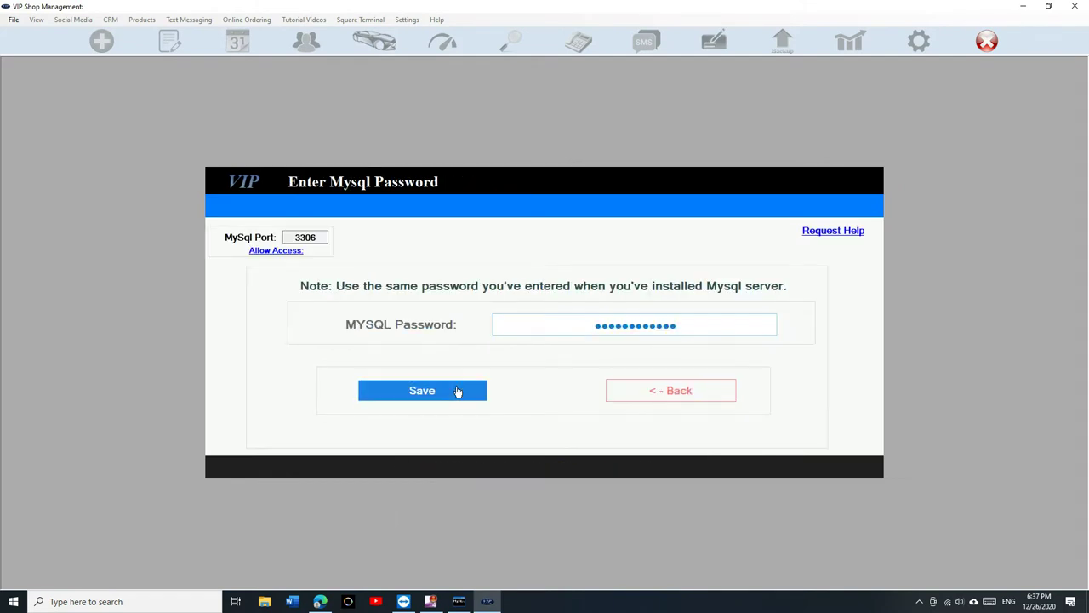
{"action": "left_click", "coordinate": [456, 390]}
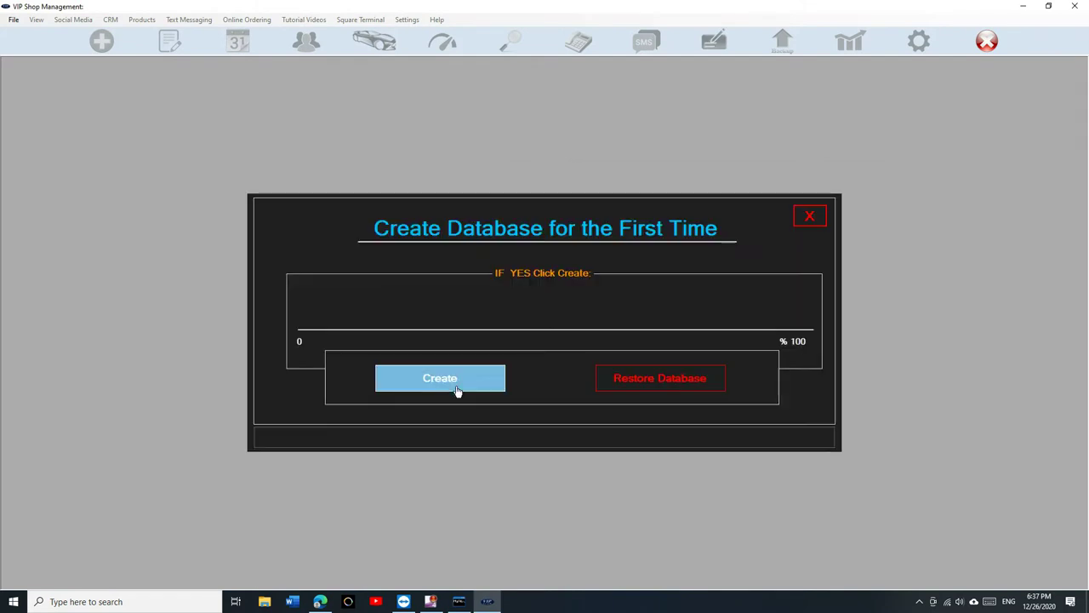
- Choose Restore From File and select vipshopmgmt.sql in the C:\VSM\backup folder
{"action": "left_click", "coordinate": [663, 385]}
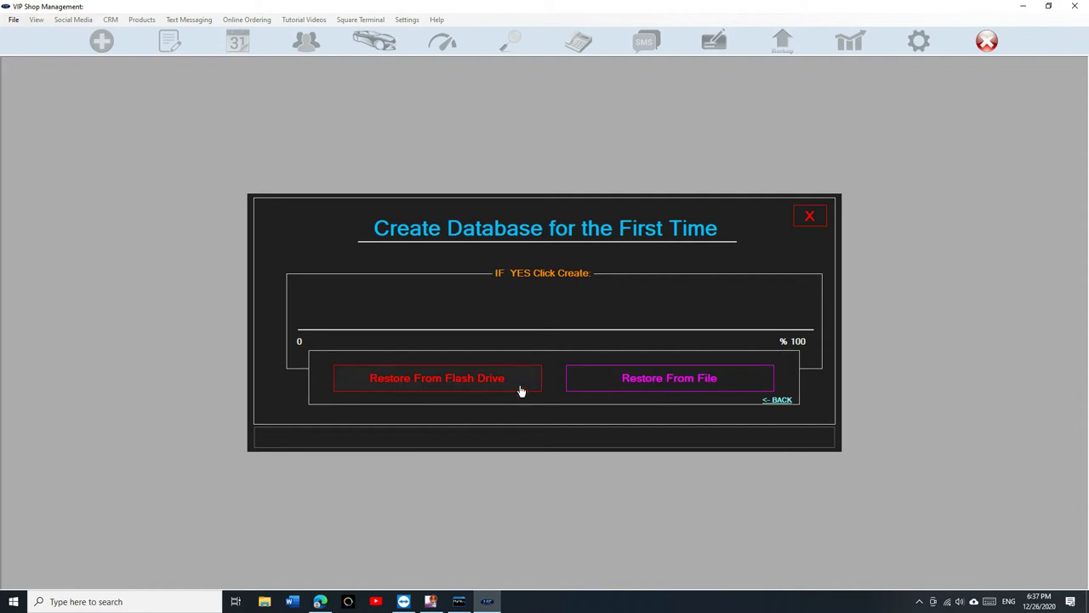
{"action": "left_click", "coordinate": [663, 384]}
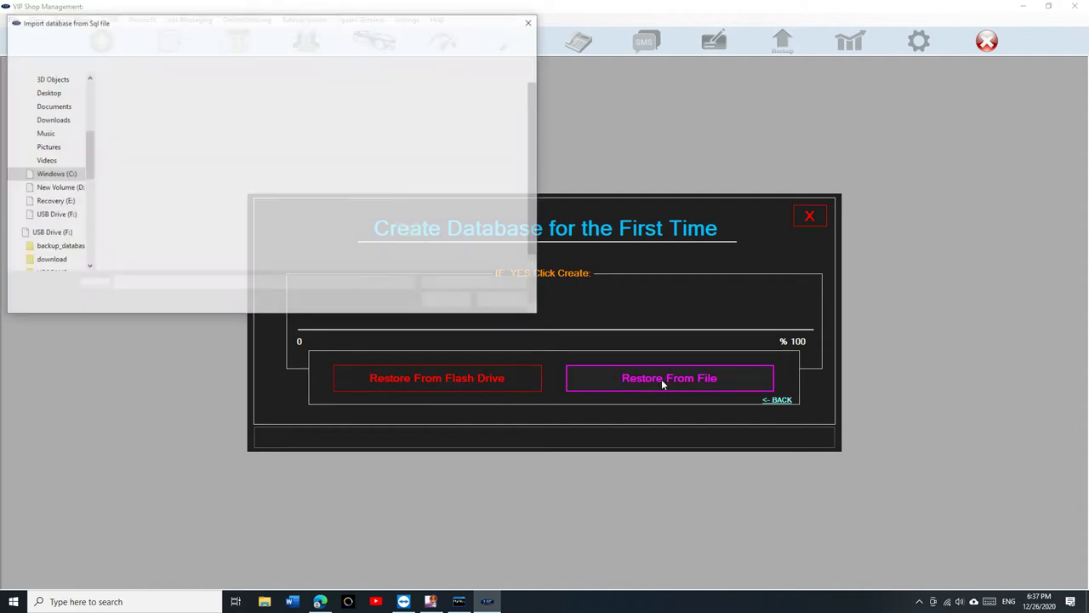
{"action": "scroll", "coordinate": [192, 160], "scroll_direction": "down", "scroll_amount": 1}
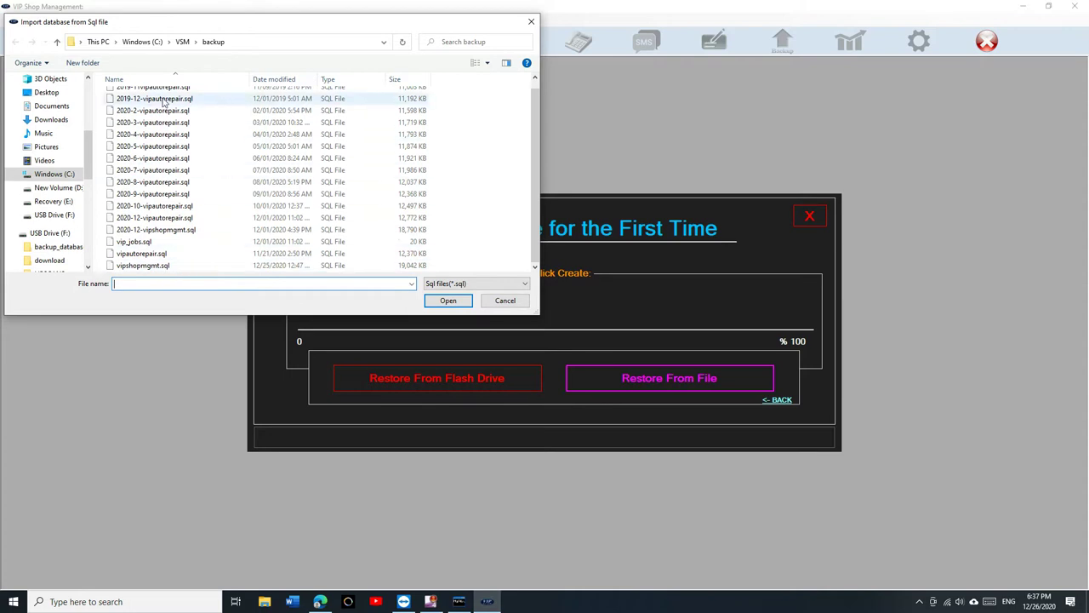
{"action": "scroll", "coordinate": [149, 148], "scroll_direction": "up", "scroll_amount": 1}
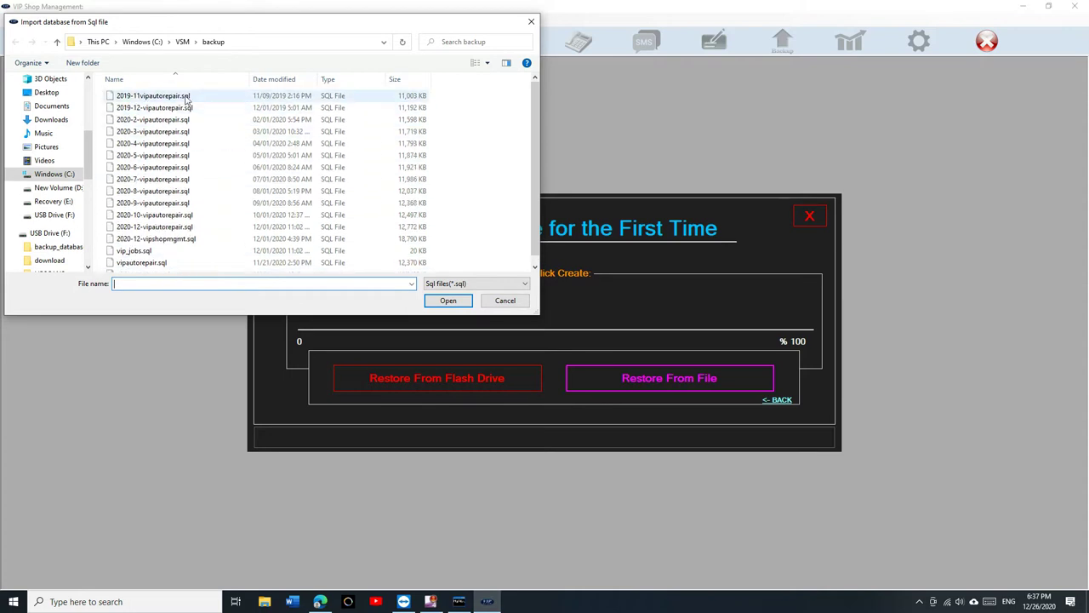
{"action": "scroll", "coordinate": [181, 223], "scroll_direction": "down", "scroll_amount": 1}
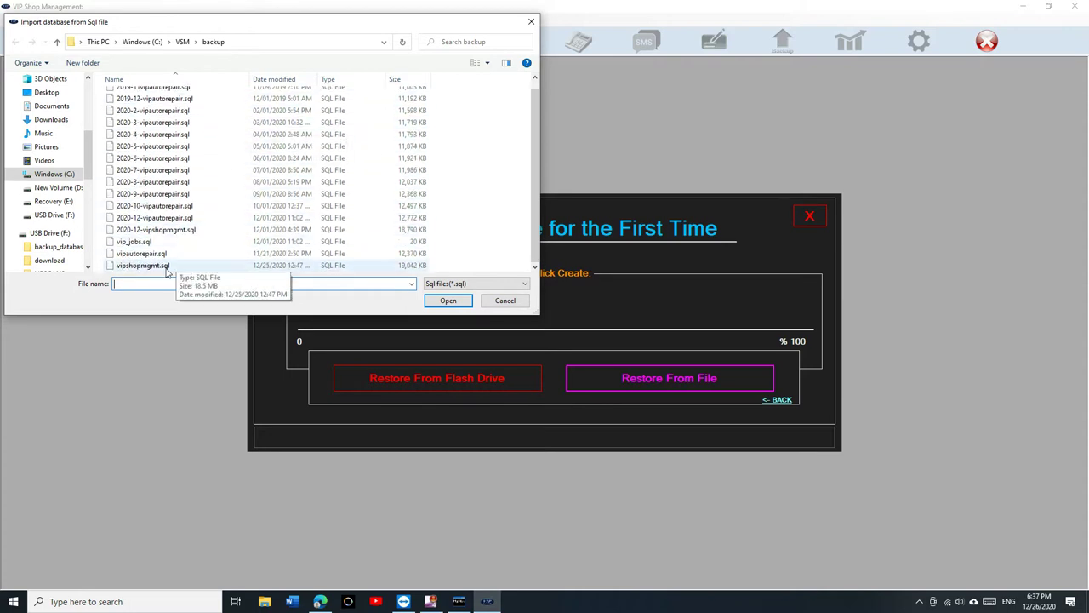
{"action": "left_click", "coordinate": [145, 265]}
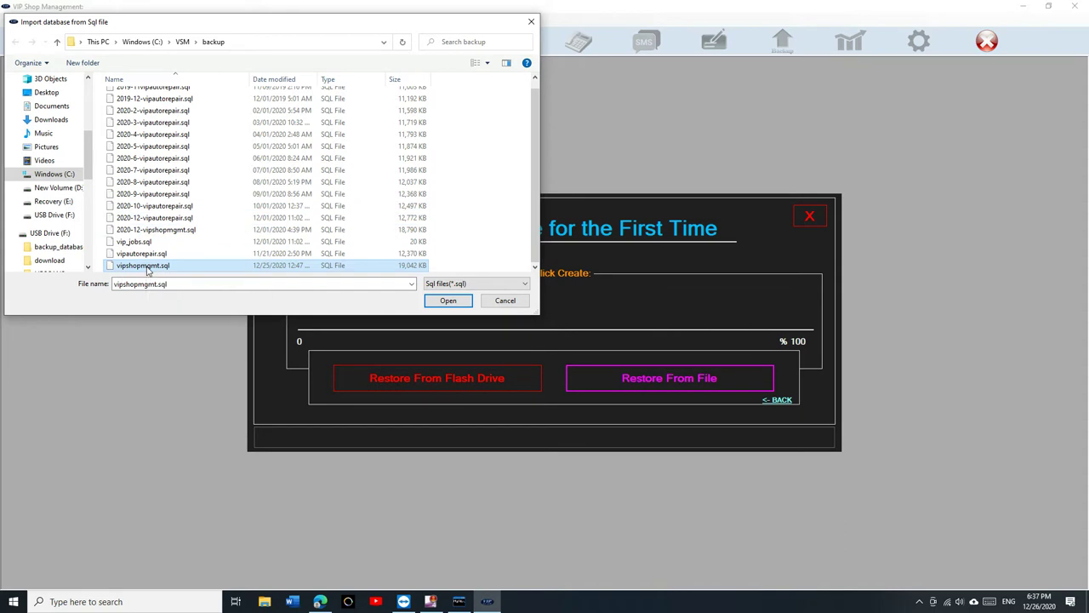
- Restore the database from vipshopmgmt.sql, confirming the prompt and continuing at 100%
{"action": "left_click", "coordinate": [448, 300]}
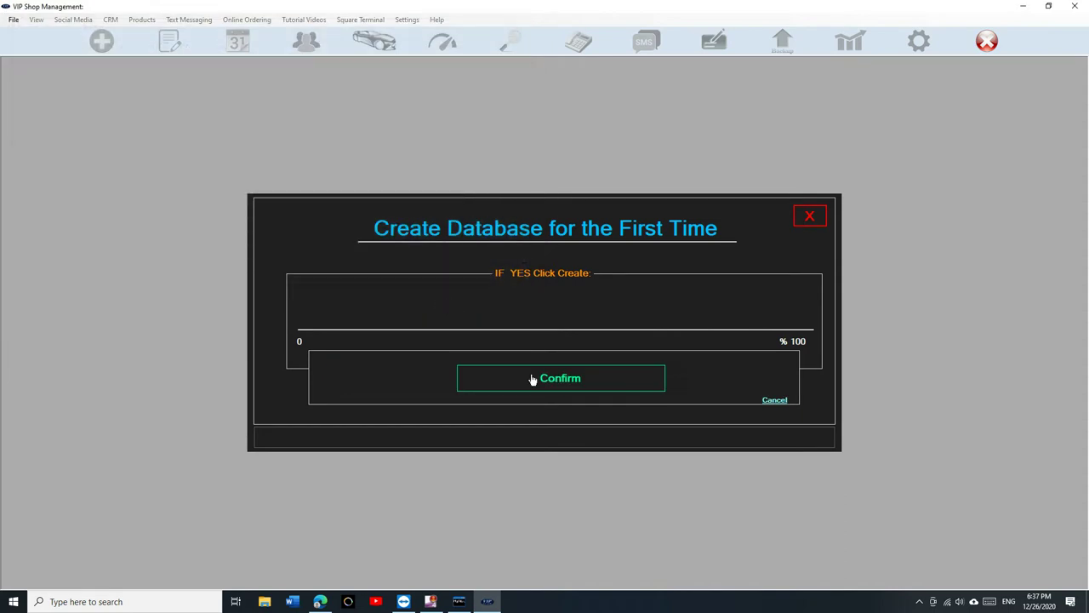
{"action": "left_click", "coordinate": [545, 382]}
{"action": "left_click", "coordinate": [535, 336]}
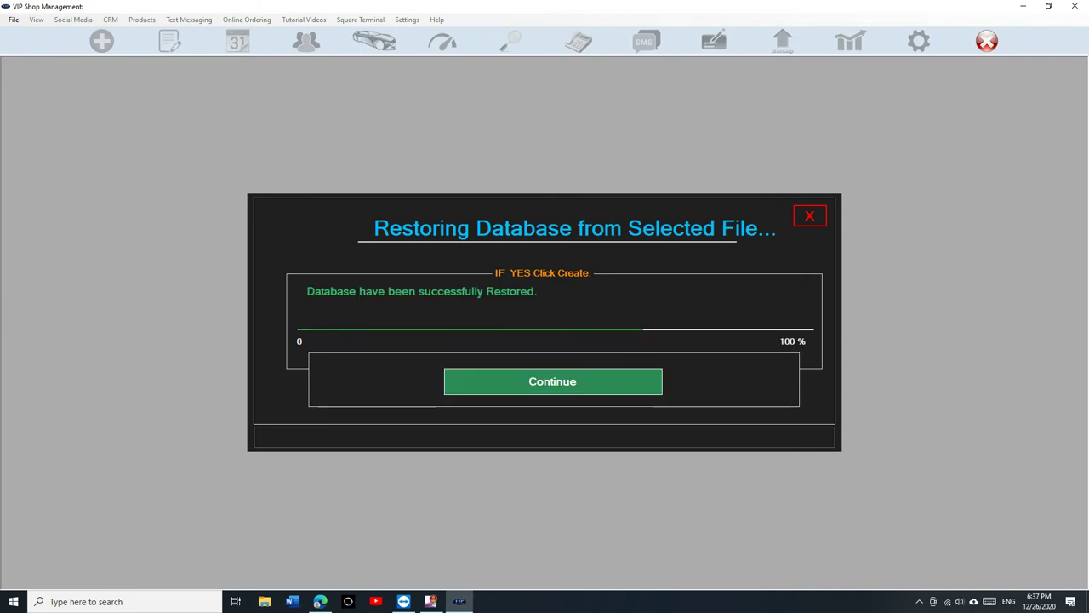
{"action": "left_click", "coordinate": [598, 385]}
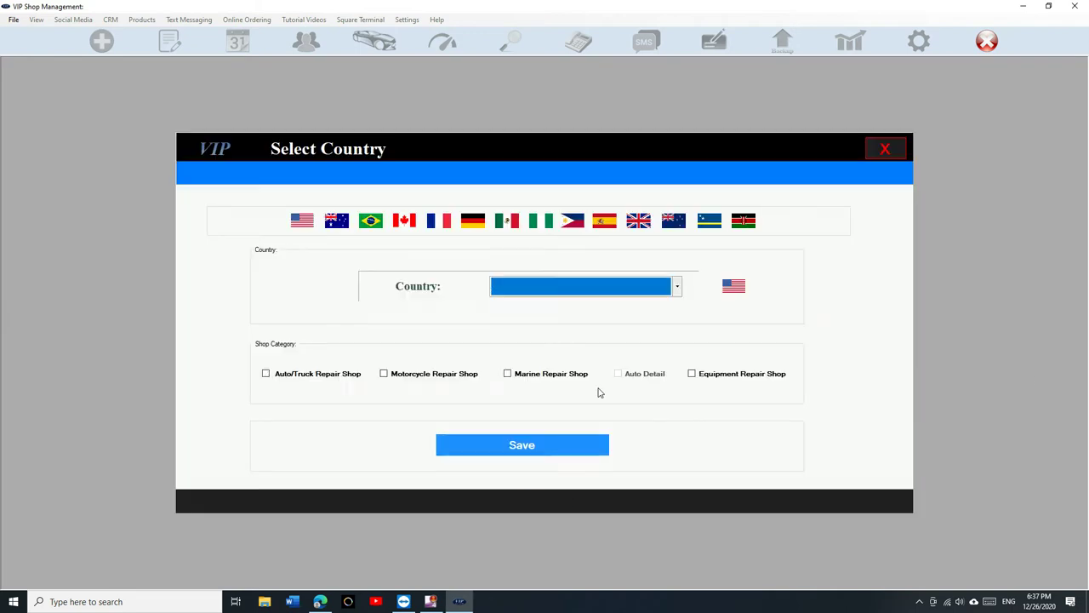
- Save the country, shop information and shop Gmail account settings
{"action": "left_click", "coordinate": [546, 453]}
{"action": "left_click", "coordinate": [544, 450]}
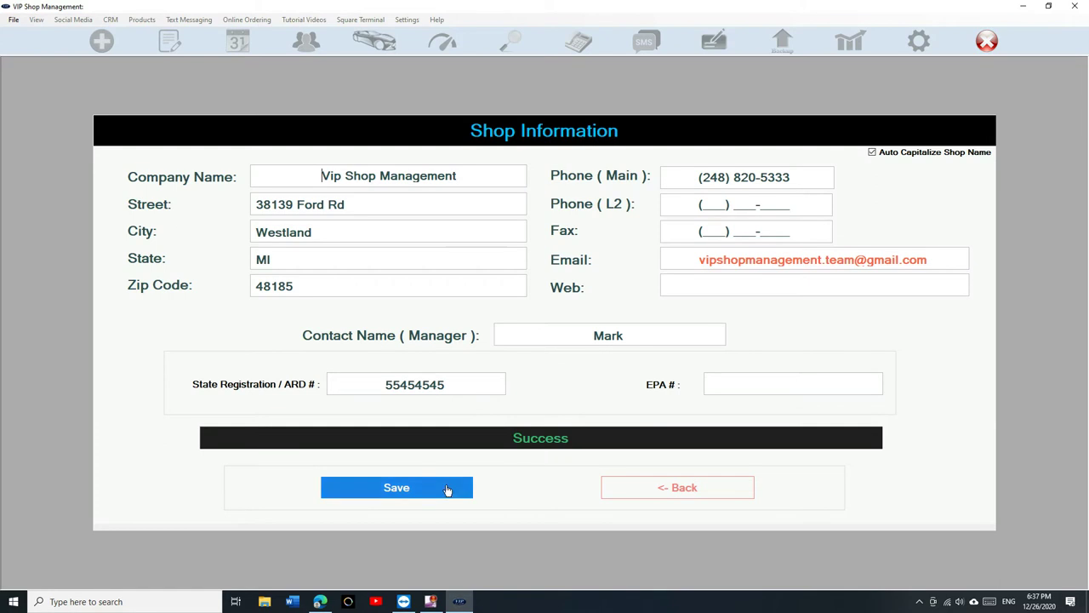
{"action": "left_click", "coordinate": [434, 486]}
{"action": "left_click", "coordinate": [431, 486]}
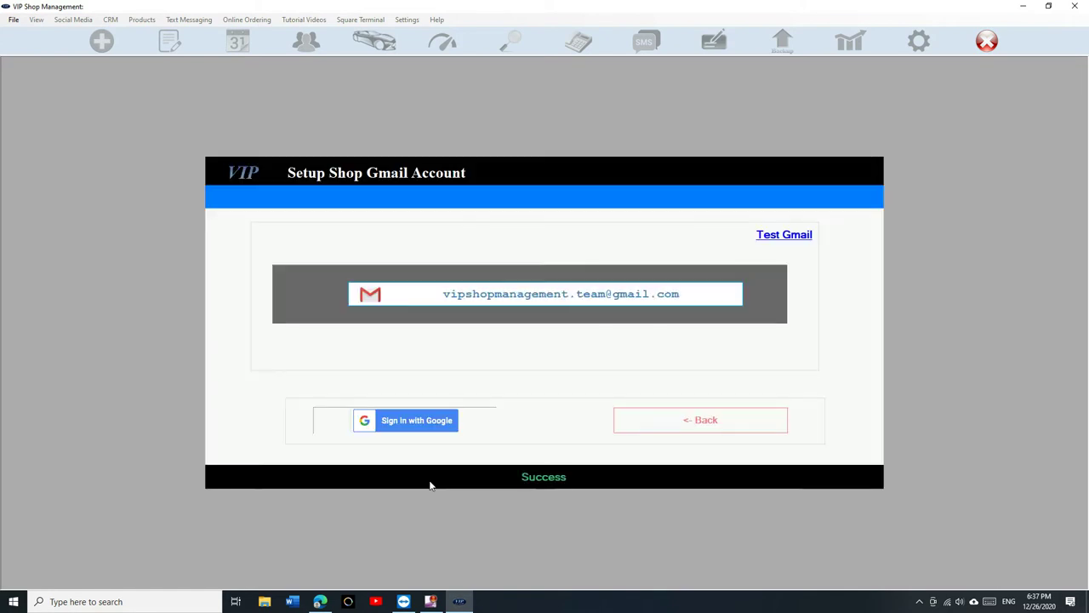
{"action": "left_click", "coordinate": [432, 422]}
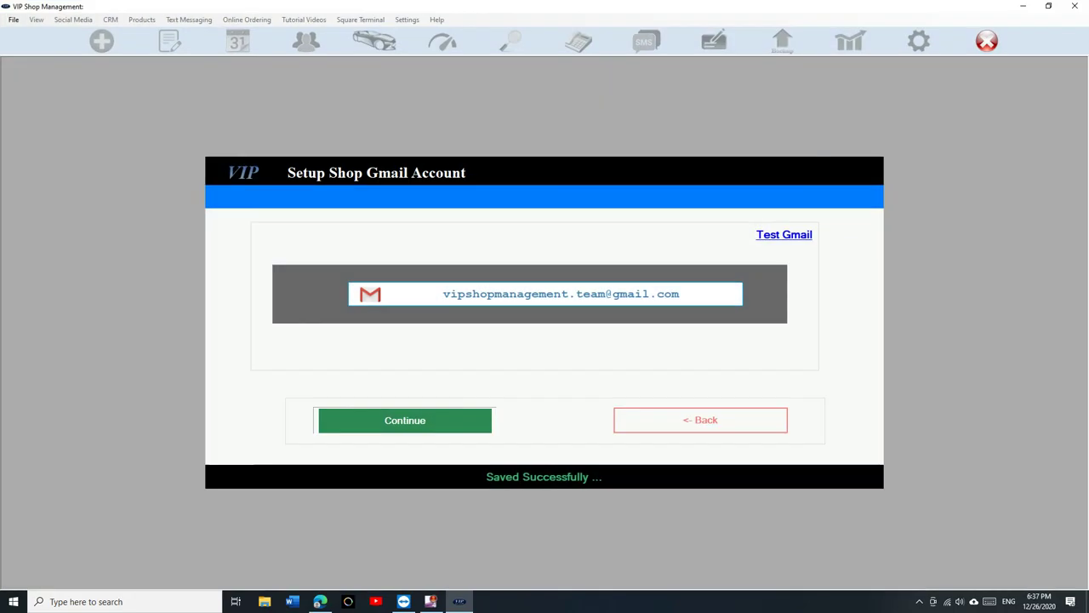
- Start Team Support from the desktop, then continue VIP Shop Management past Gmail setup to Activate
{"action": "key", "text": "super+d"}
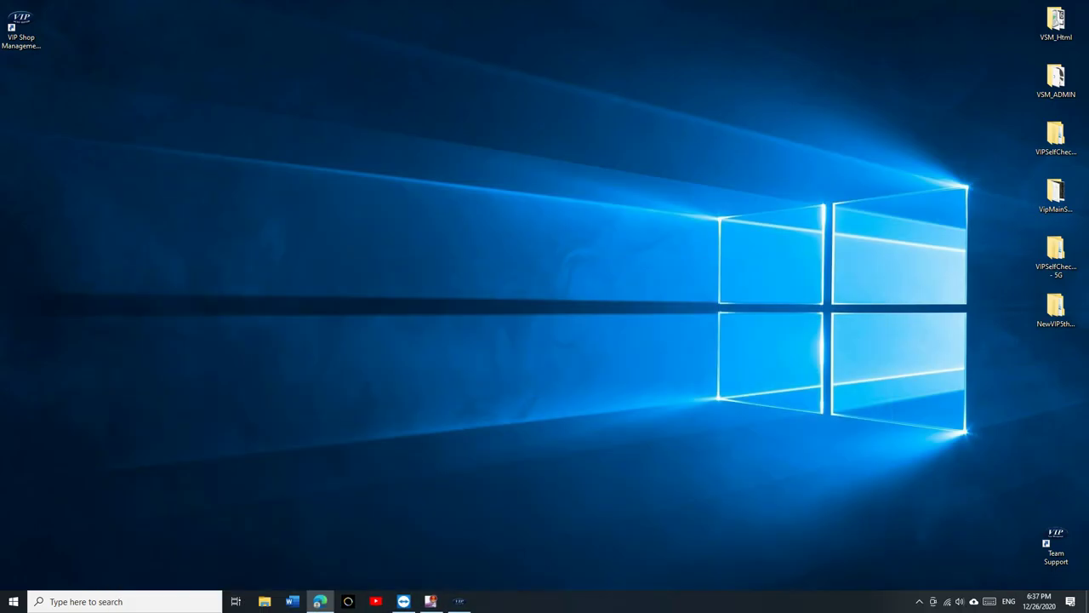
{"action": "double_click", "coordinate": [1055, 536]}
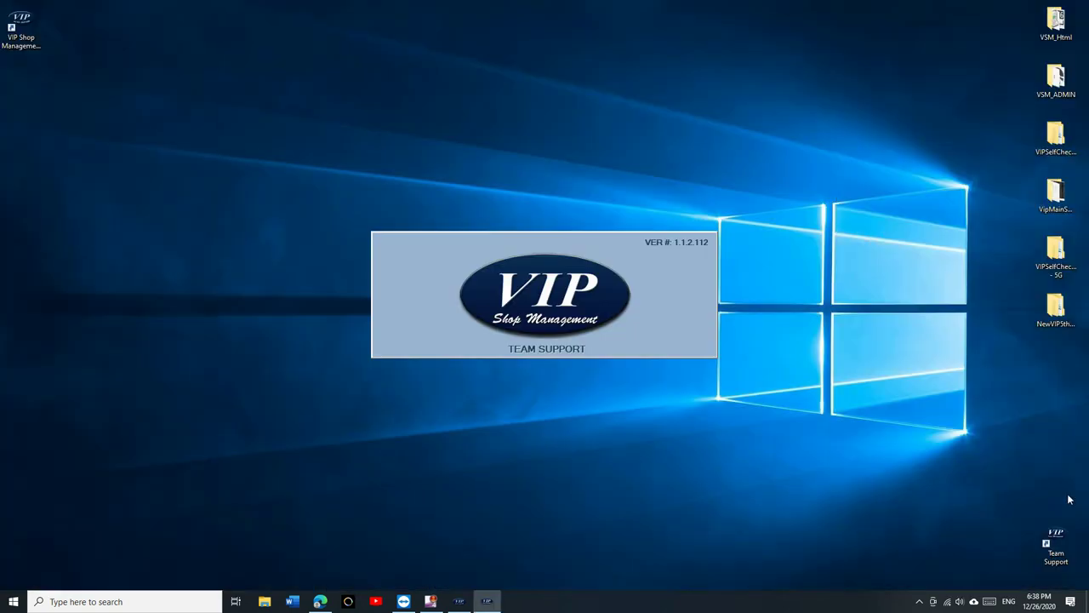
{"action": "left_click", "coordinate": [483, 602]}
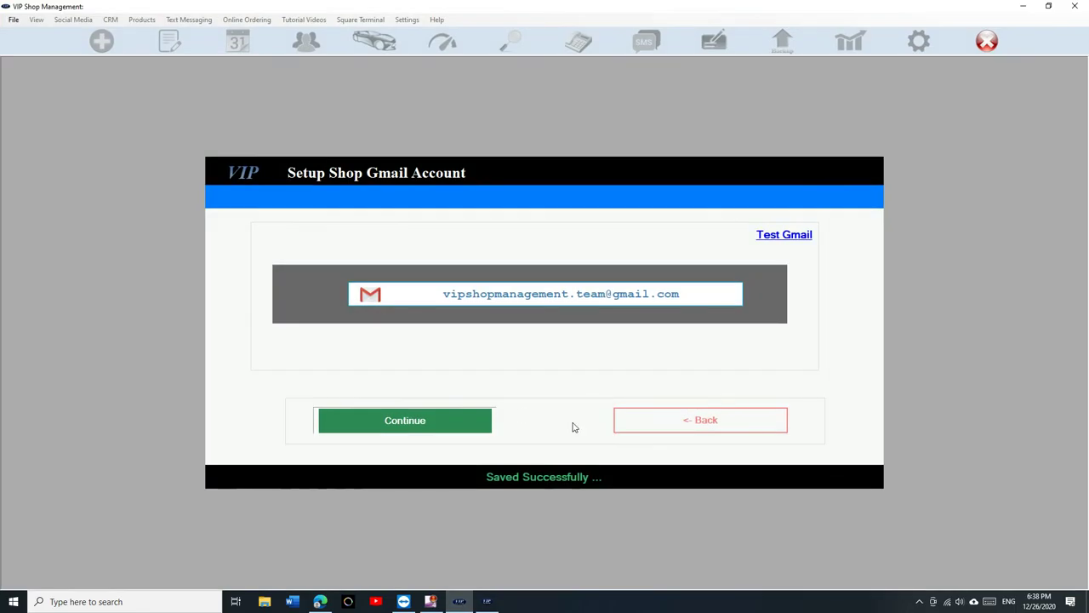
{"action": "left_click", "coordinate": [459, 417]}
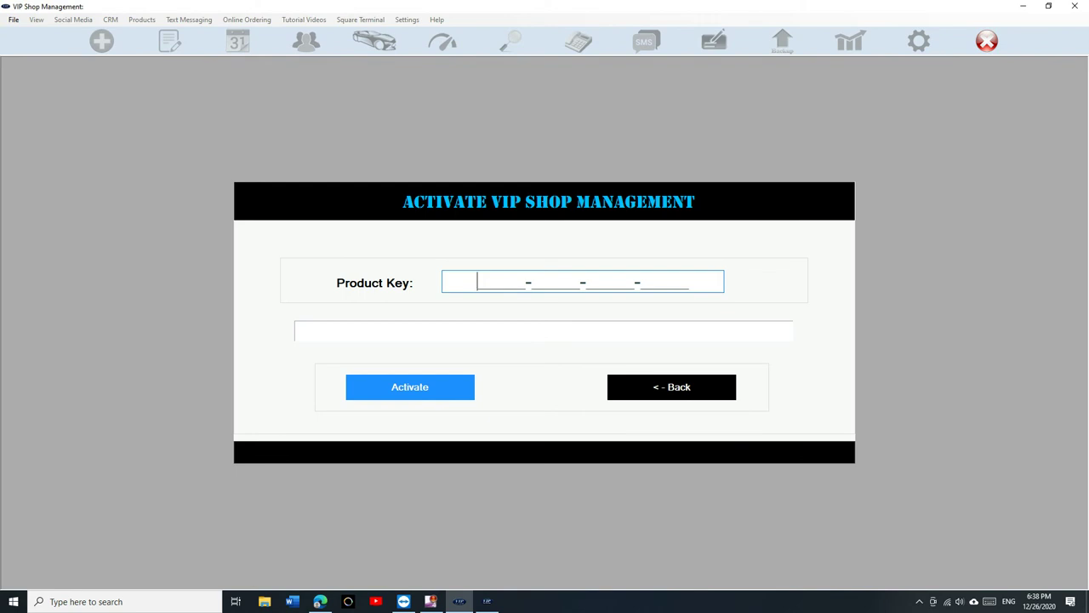